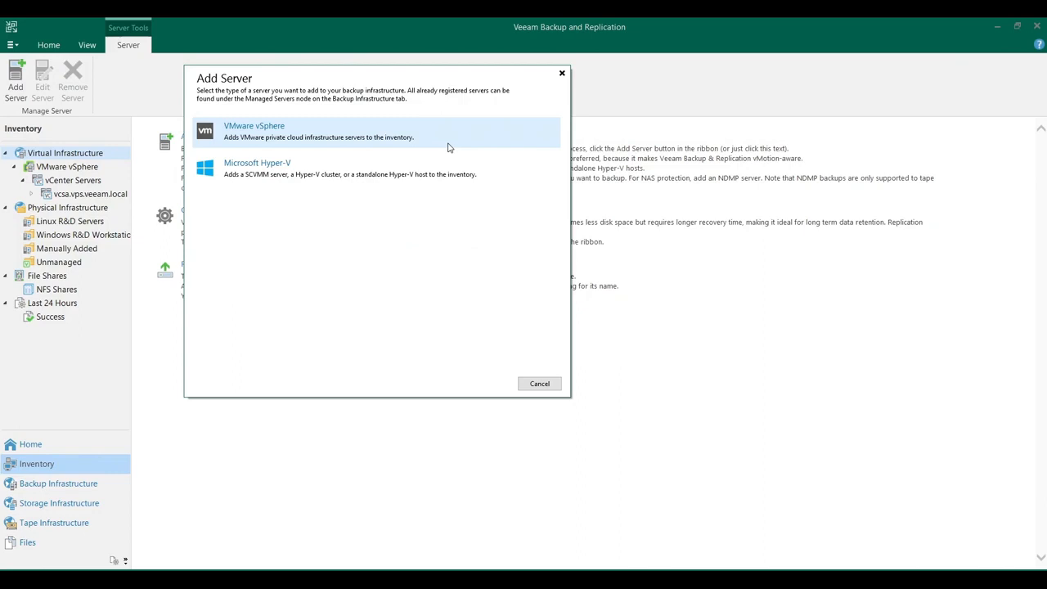
View the wizard for adding a vSphere server to the inventory, and leave it without adding one
click(448, 147)
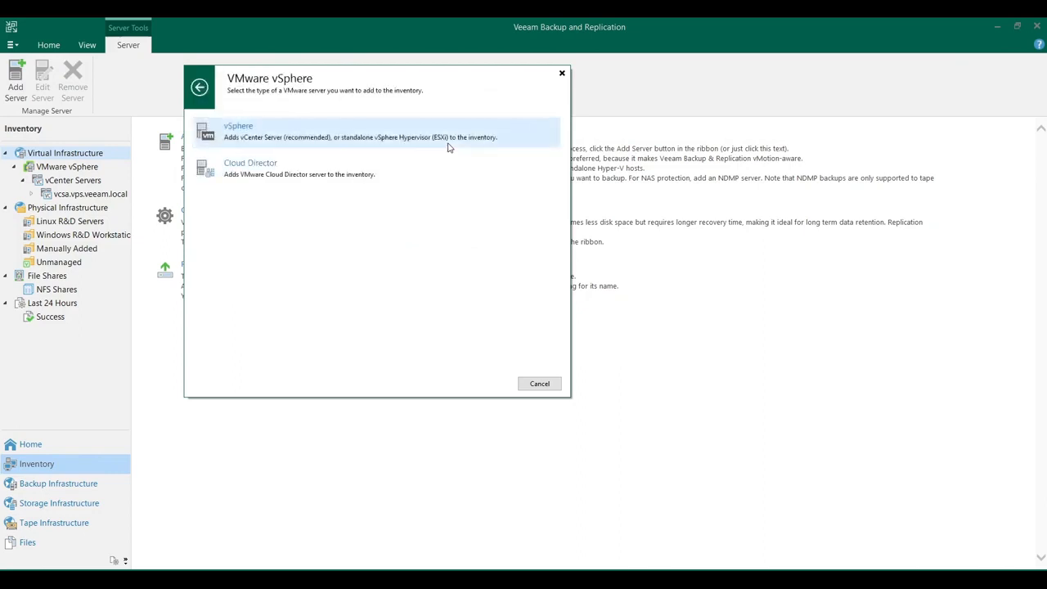
click(448, 147)
click(678, 431)
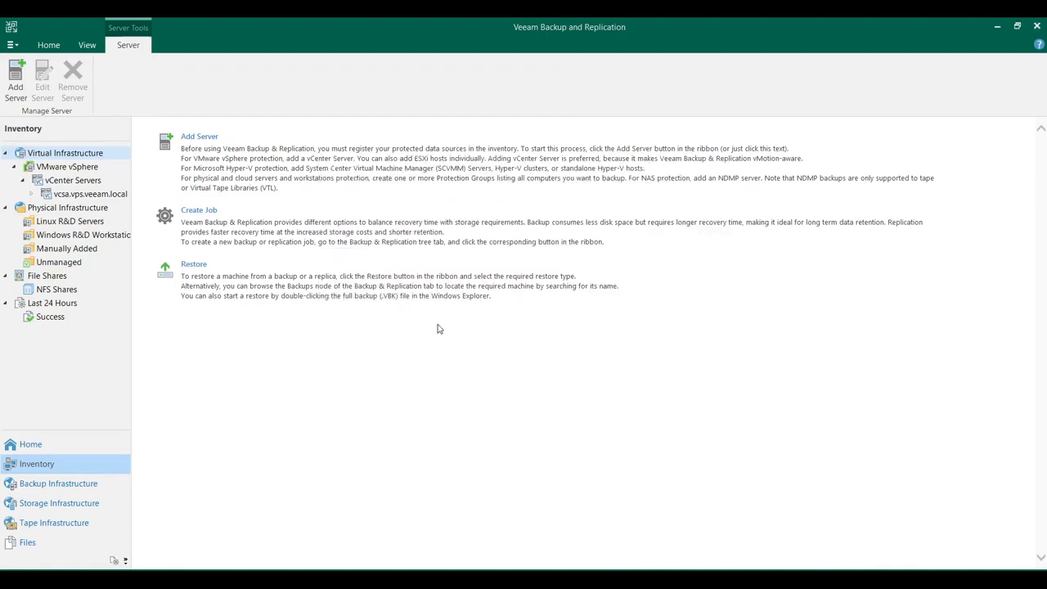
Review the name and credentials settings in the properties of vcsa.vps.veeam.local, and leave them without saving
click(117, 196)
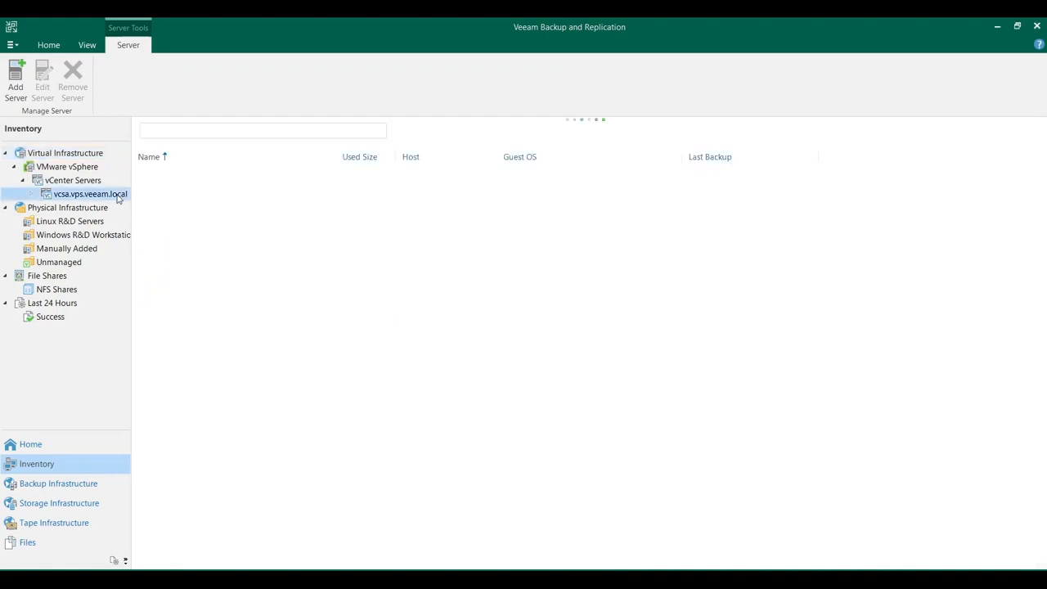
right_click(117, 196)
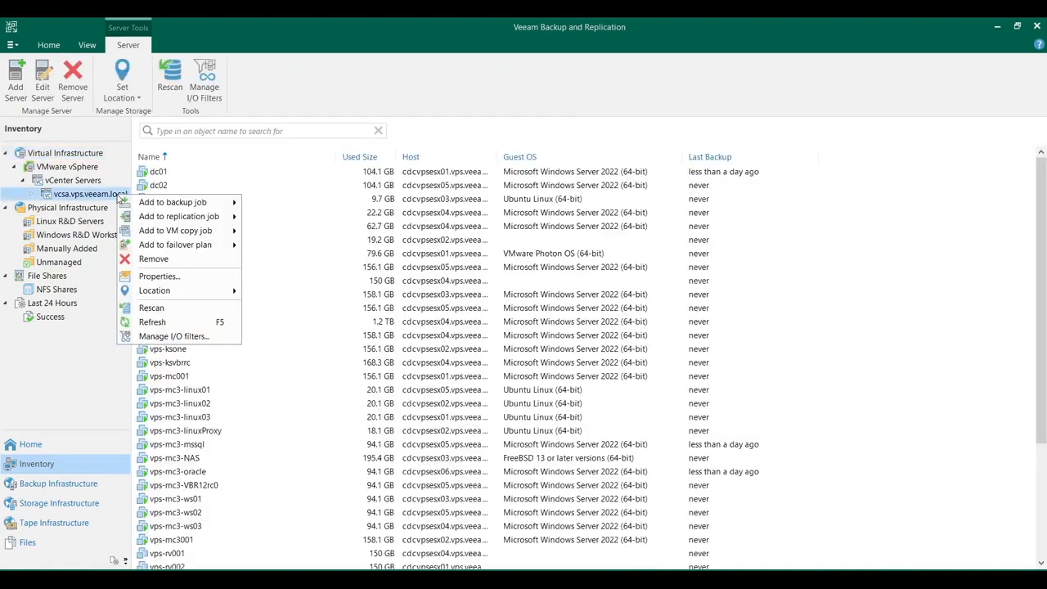
click(182, 277)
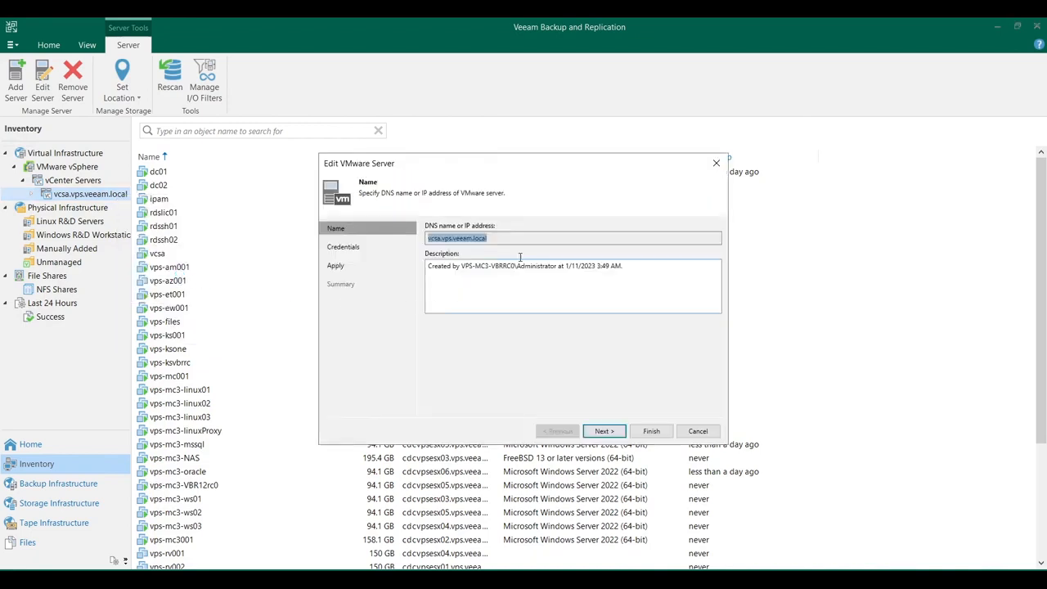
click(613, 434)
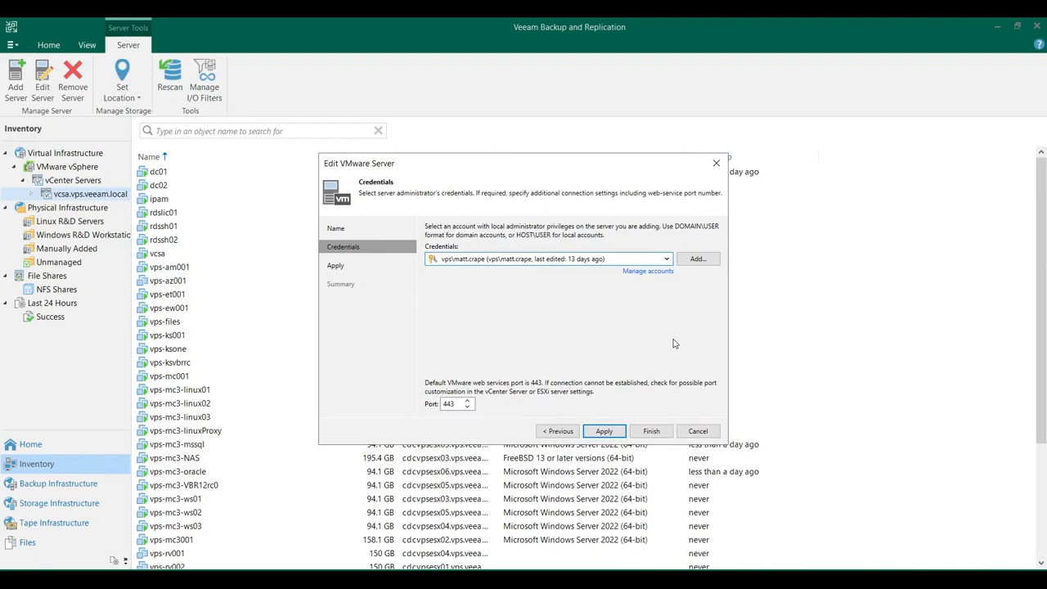
click(666, 258)
click(654, 302)
click(696, 431)
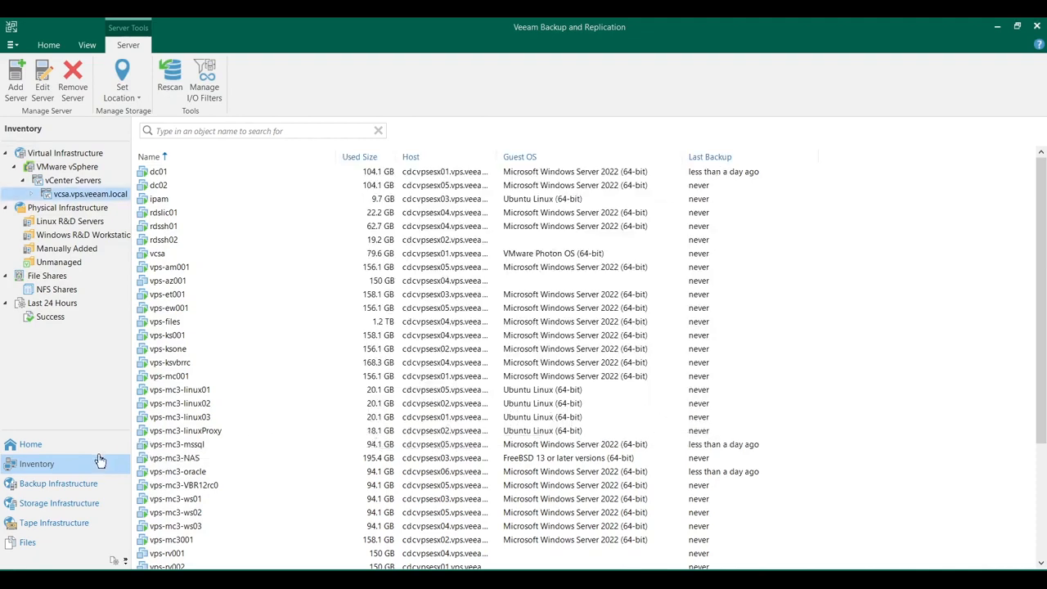
Review the backup proxies and backup repositories in the backup infrastructure
click(93, 481)
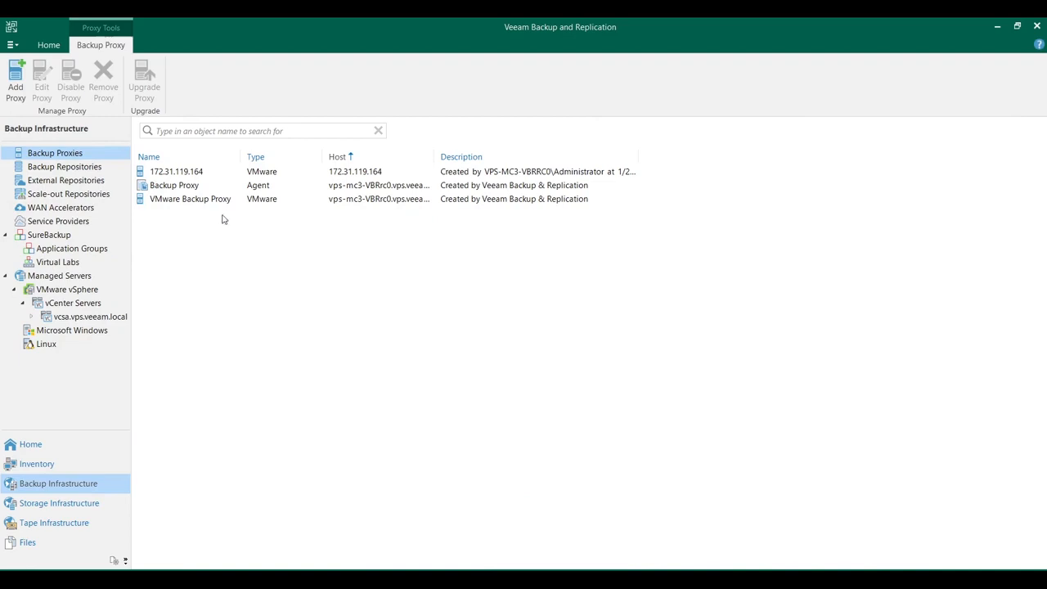
click(99, 169)
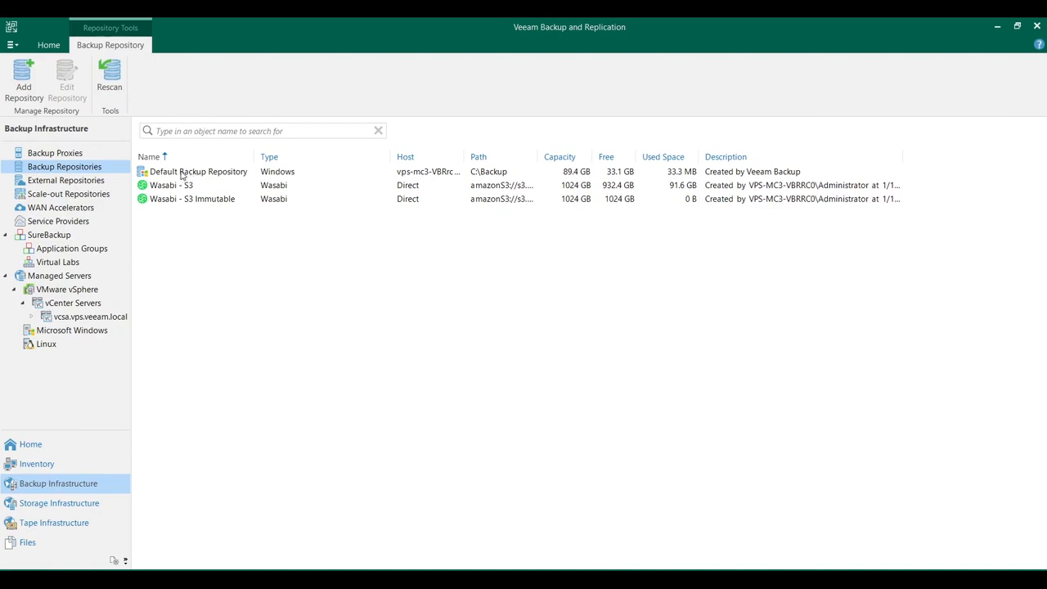
Start a virtual machine backup job named "Database Servers - Gold - nightly" with high priority, and proceed to the virtual machine selection
click(72, 447)
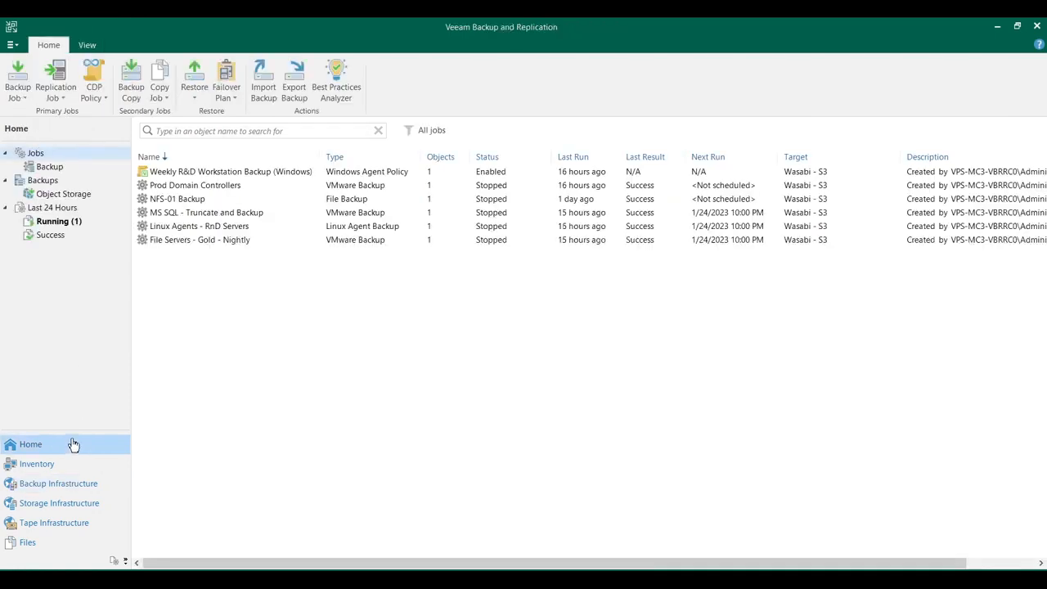
click(17, 94)
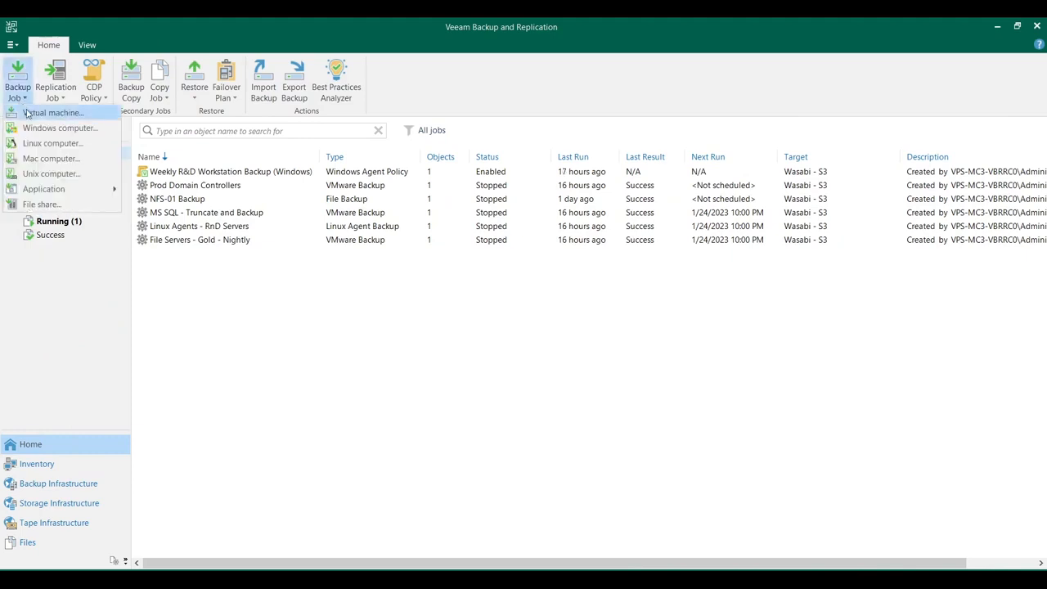
click(28, 113)
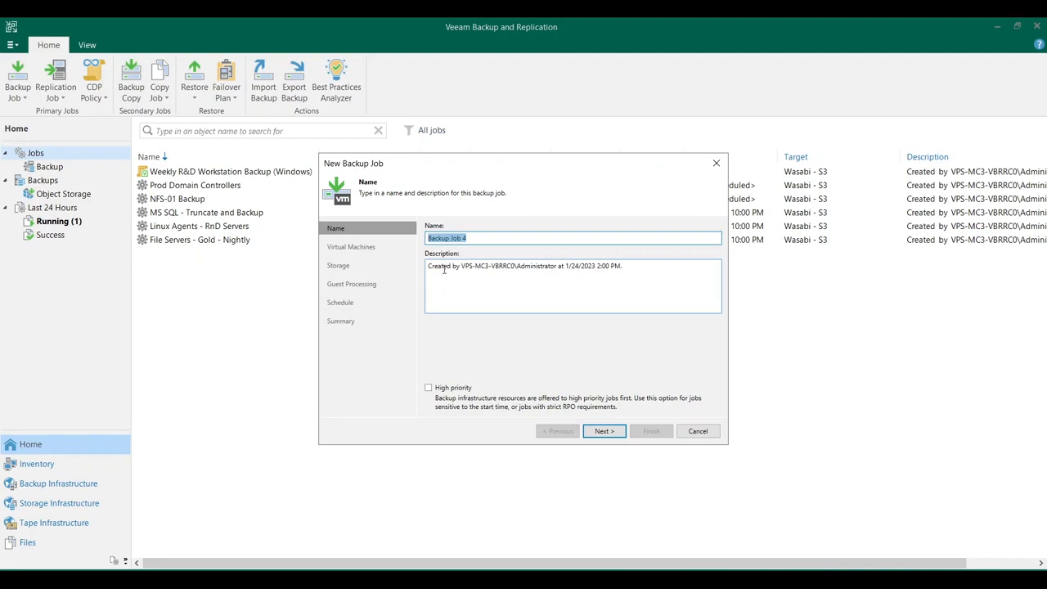
text(Database Servers - Gold - nightly)
click(428, 387)
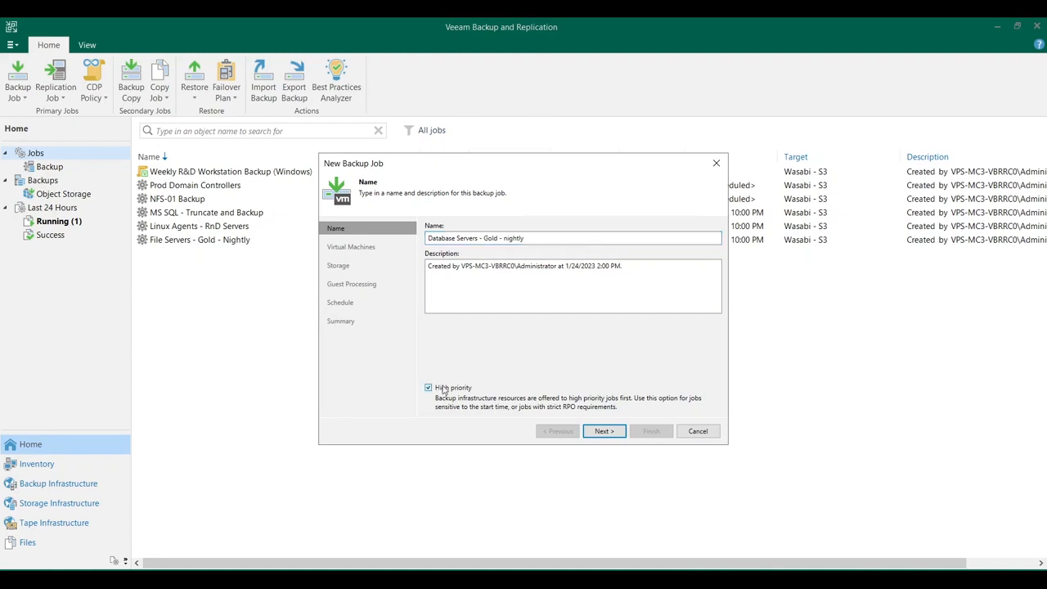
click(603, 431)
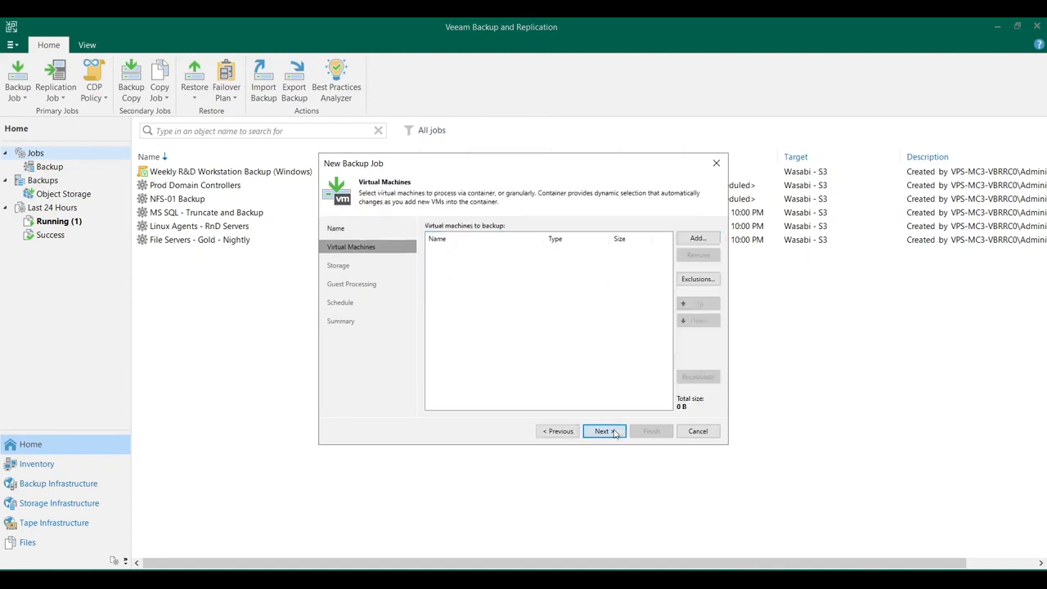
Browse the objects the job can include on vcsa.vps.veeam.local by hosts and clusters, VMs and templates, datastores, and tags
click(696, 238)
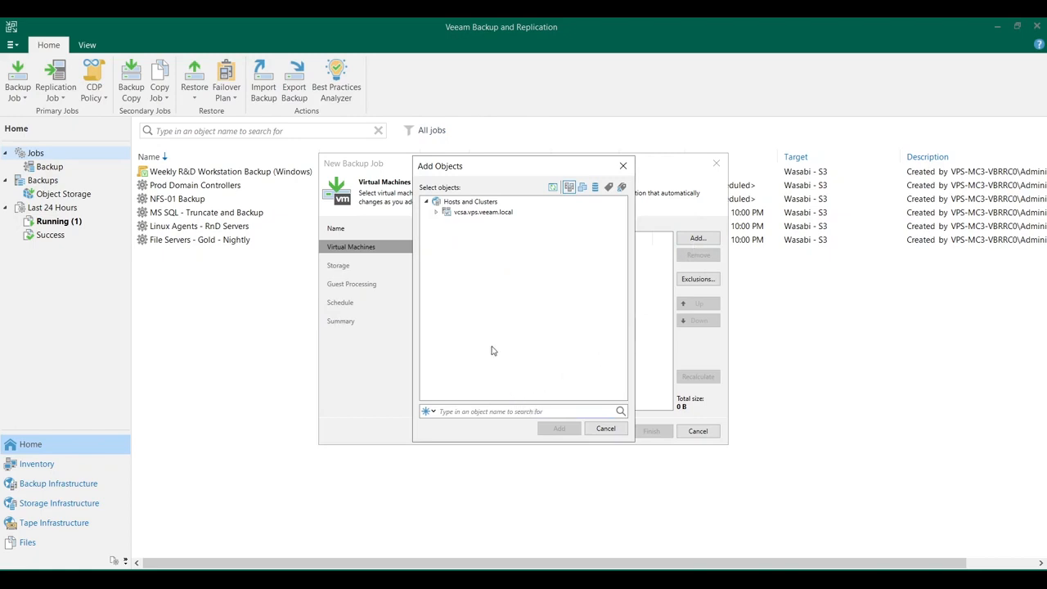
click(435, 214)
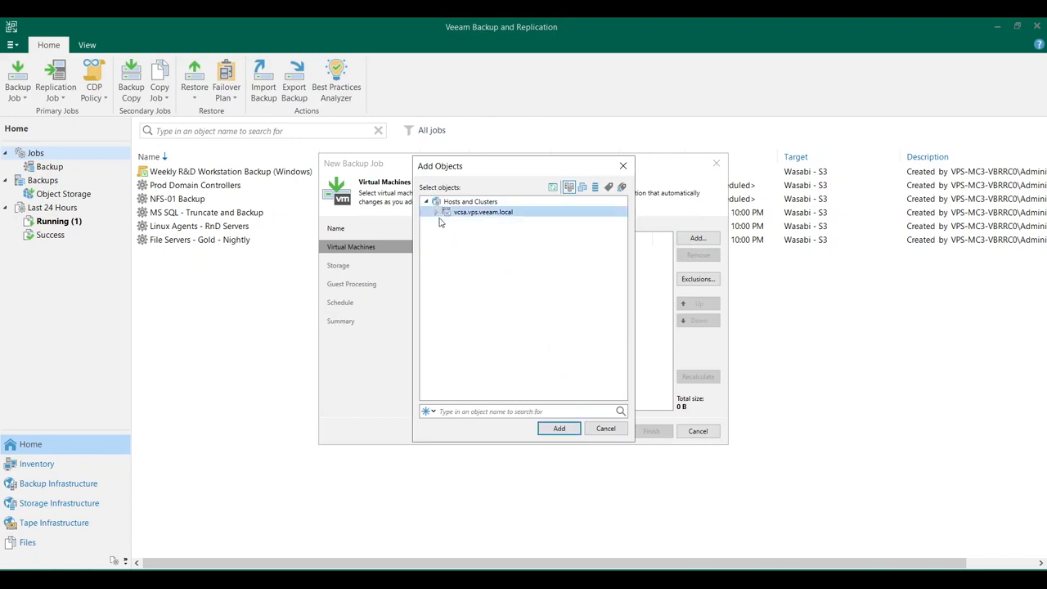
click(440, 214)
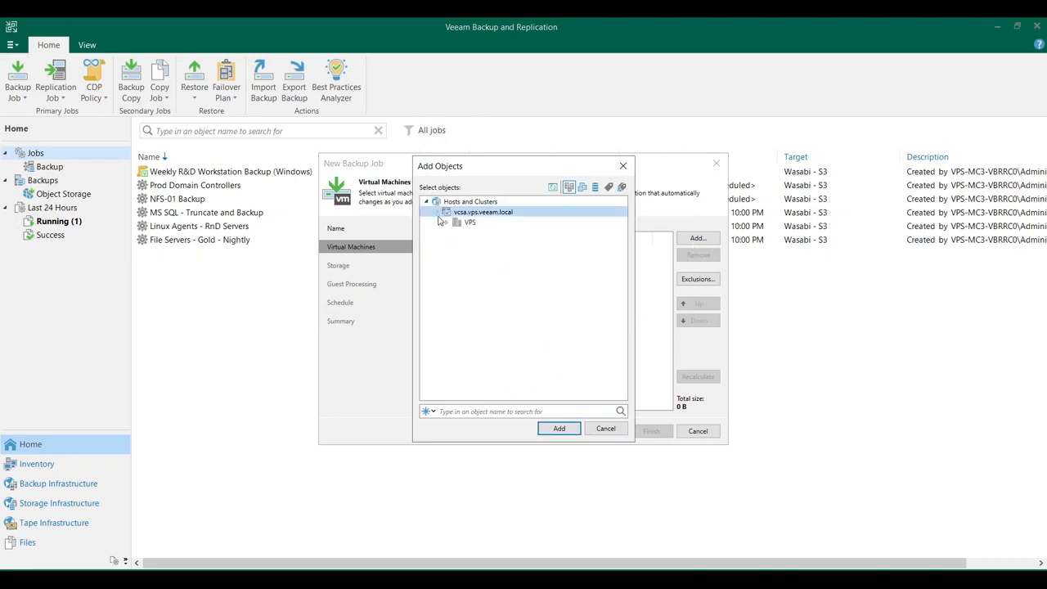
click(582, 187)
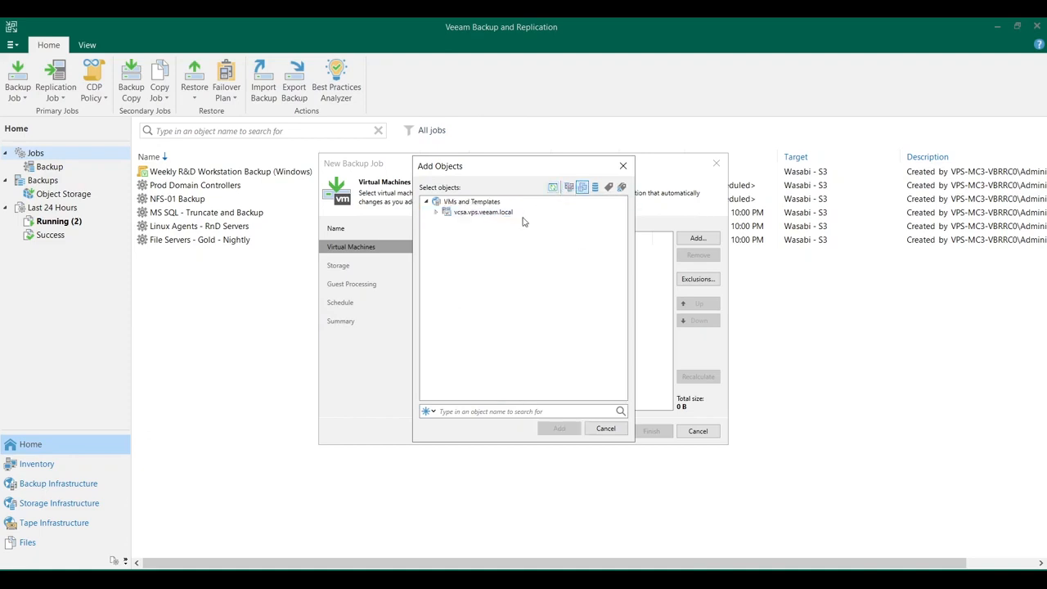
click(437, 212)
click(447, 223)
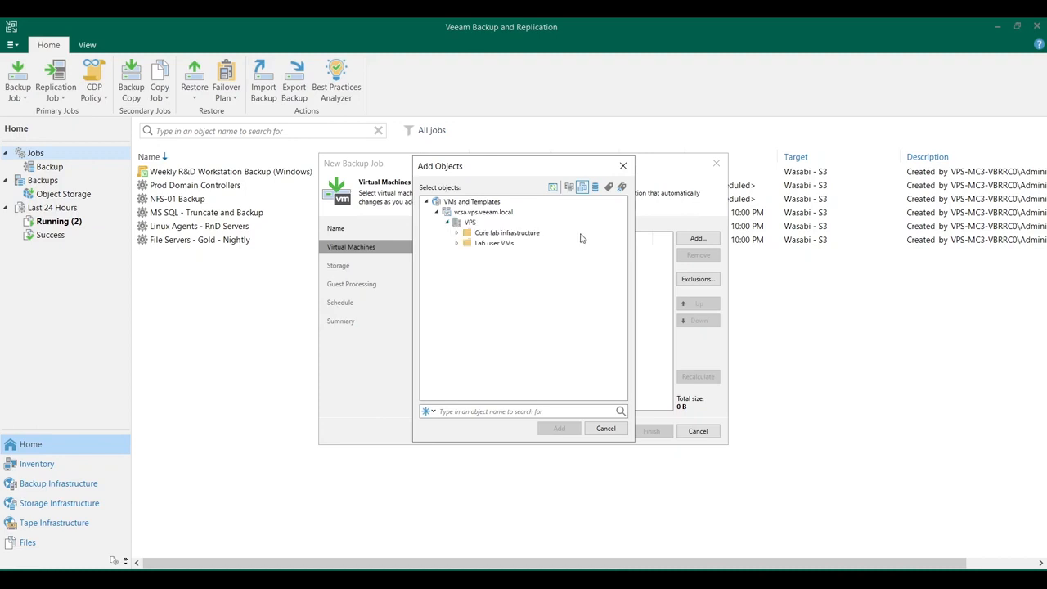
click(595, 188)
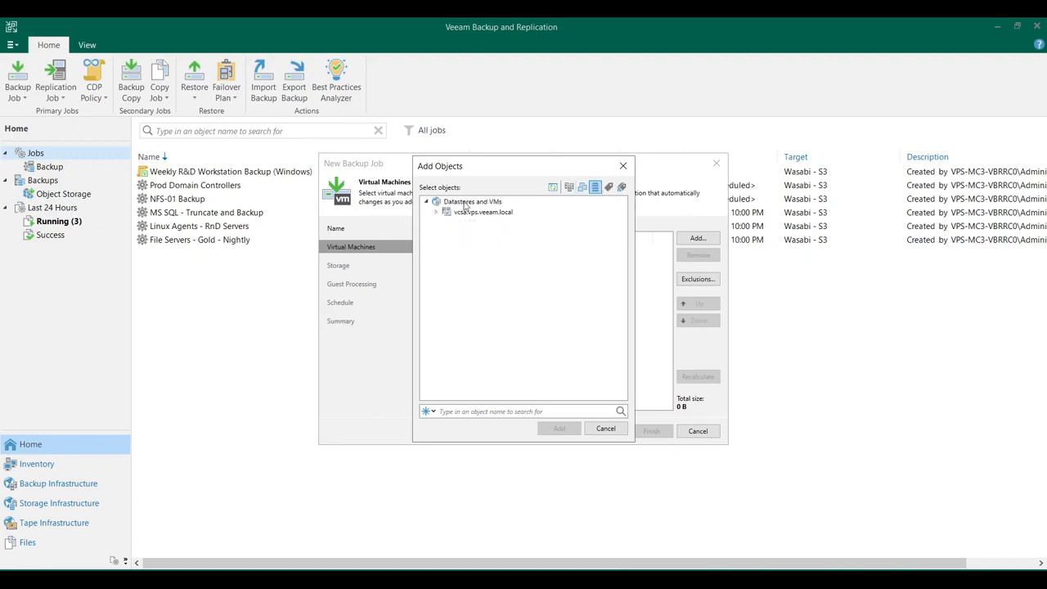
click(437, 212)
click(447, 222)
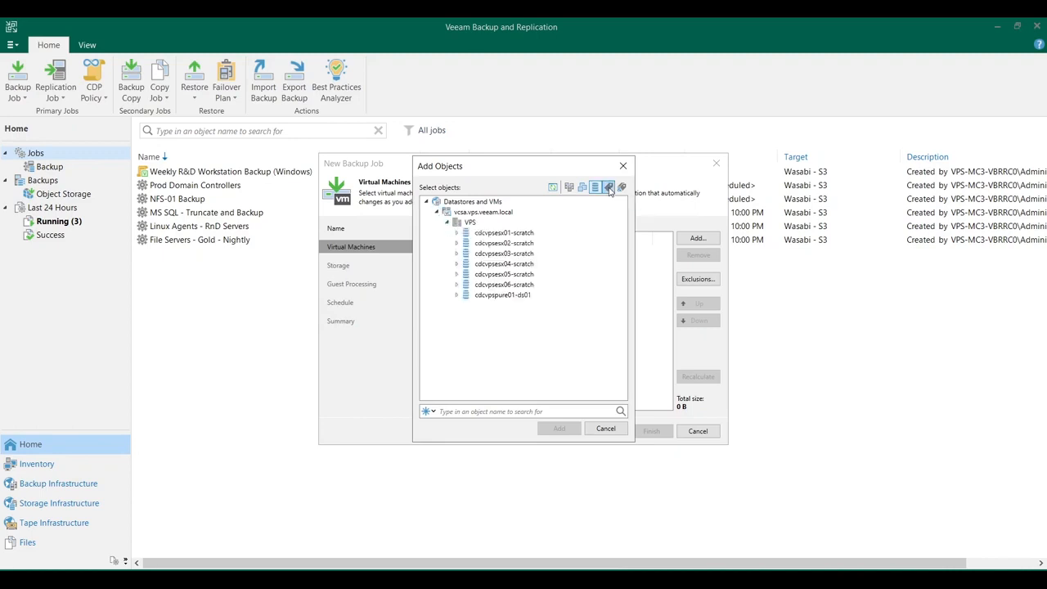
click(608, 188)
click(435, 212)
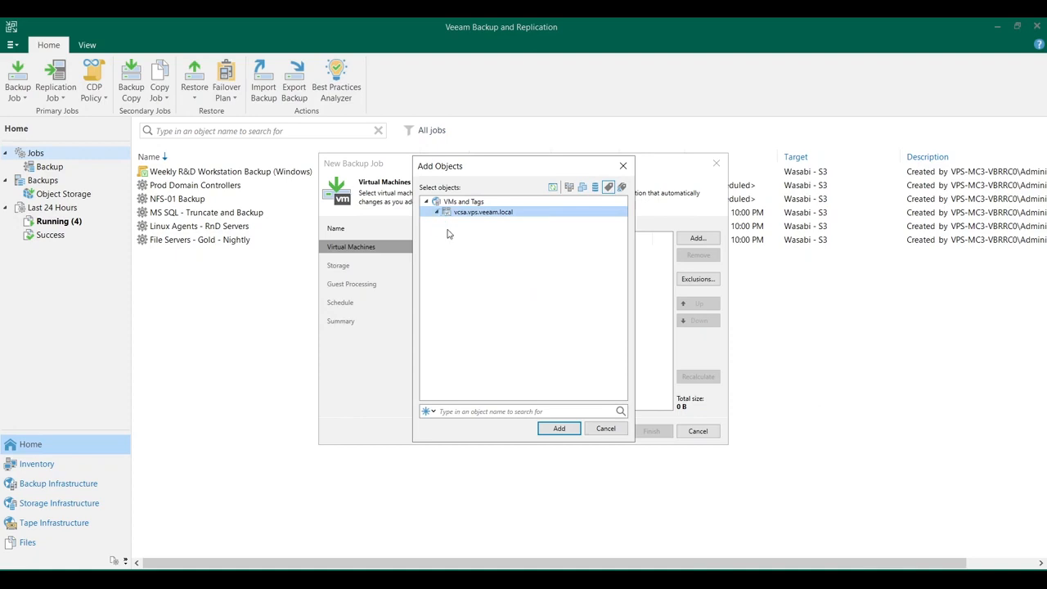
Add the tags combination of MC3 - Database and MC3 - Nightly - Gold to the backup job
click(620, 187)
click(447, 233)
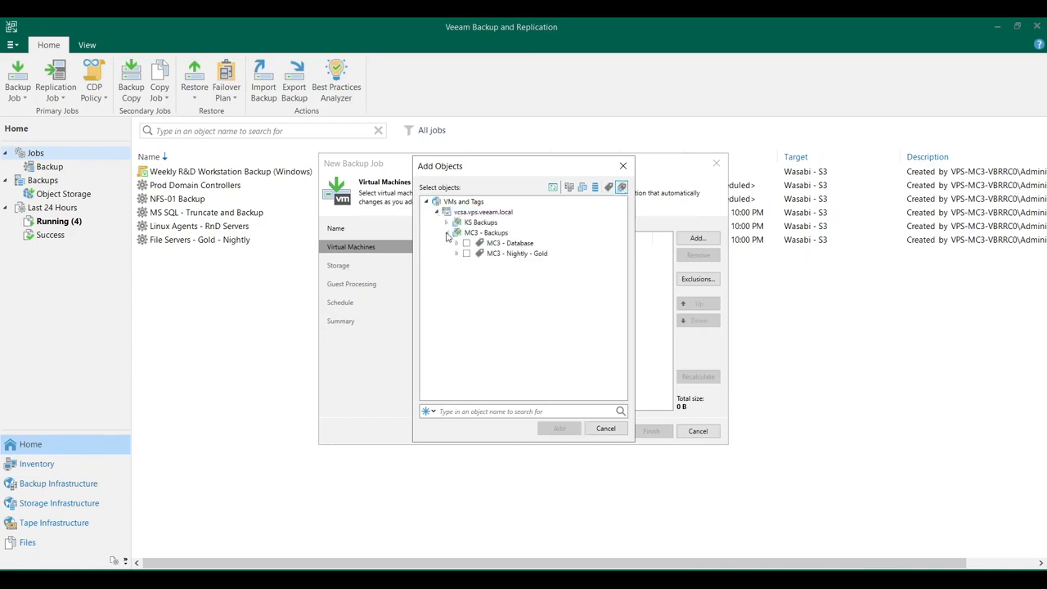
click(466, 244)
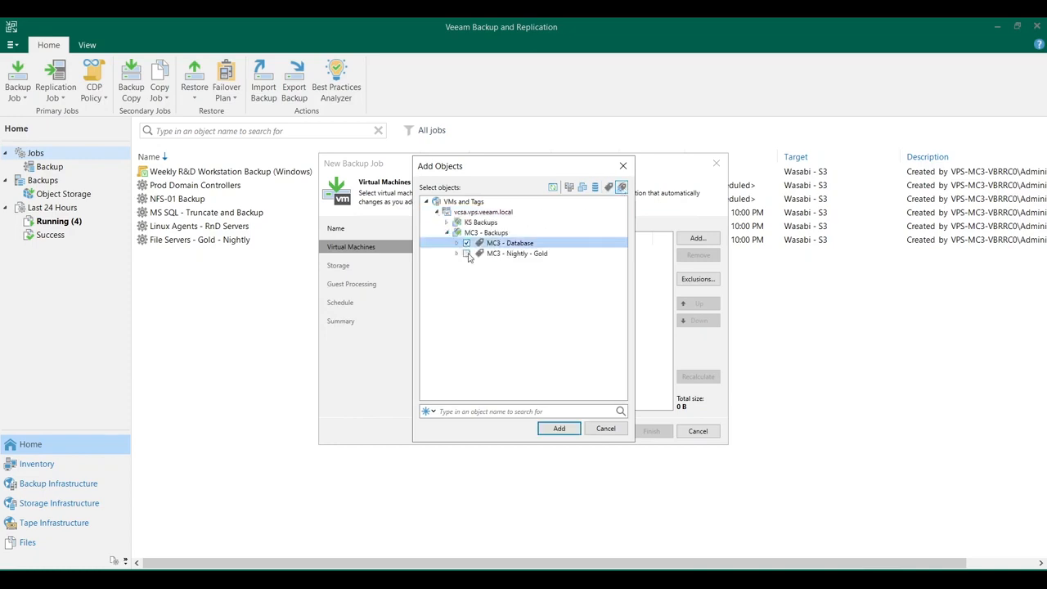
click(467, 254)
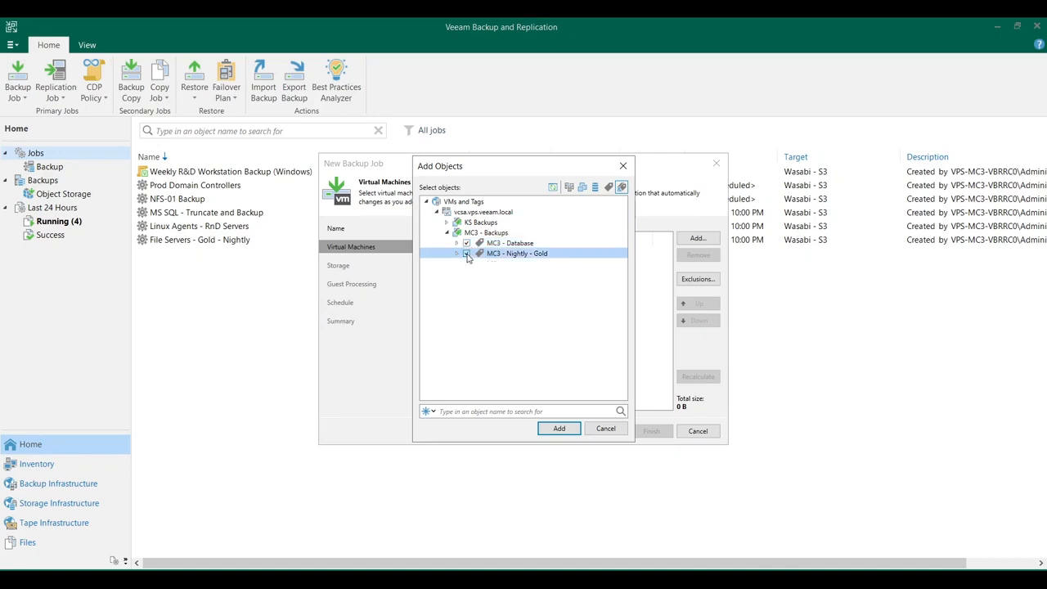
click(559, 429)
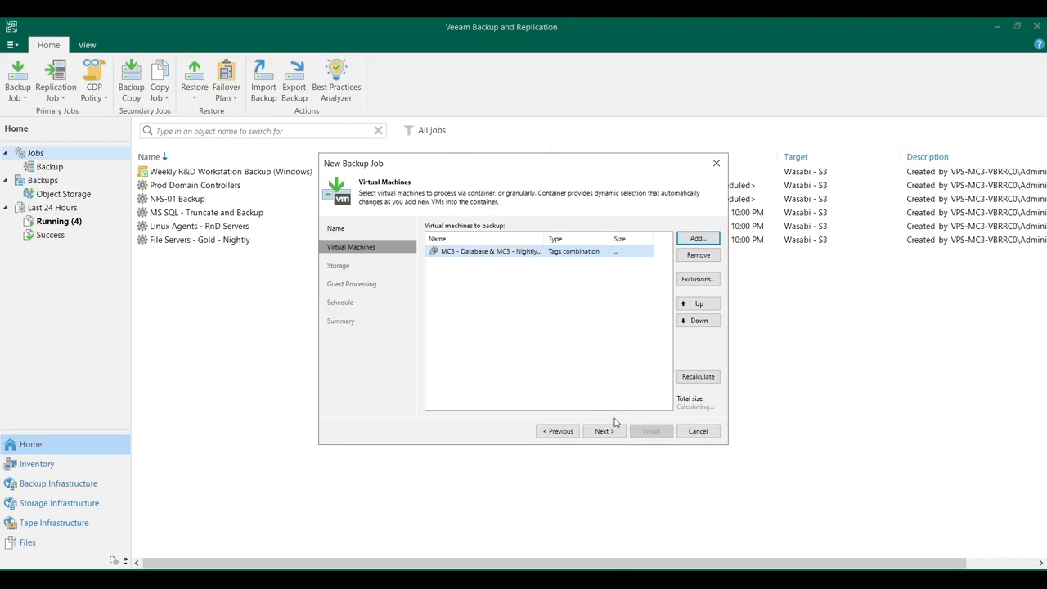
Review the job's exclusion settings for VMs, disks and templates, and leave them without saving
click(697, 279)
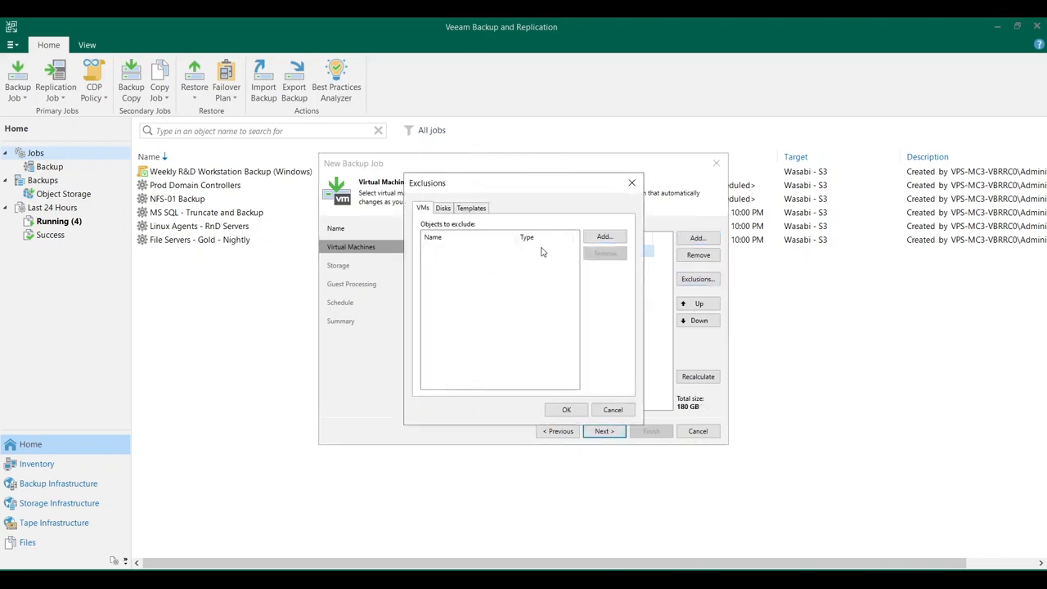
click(442, 209)
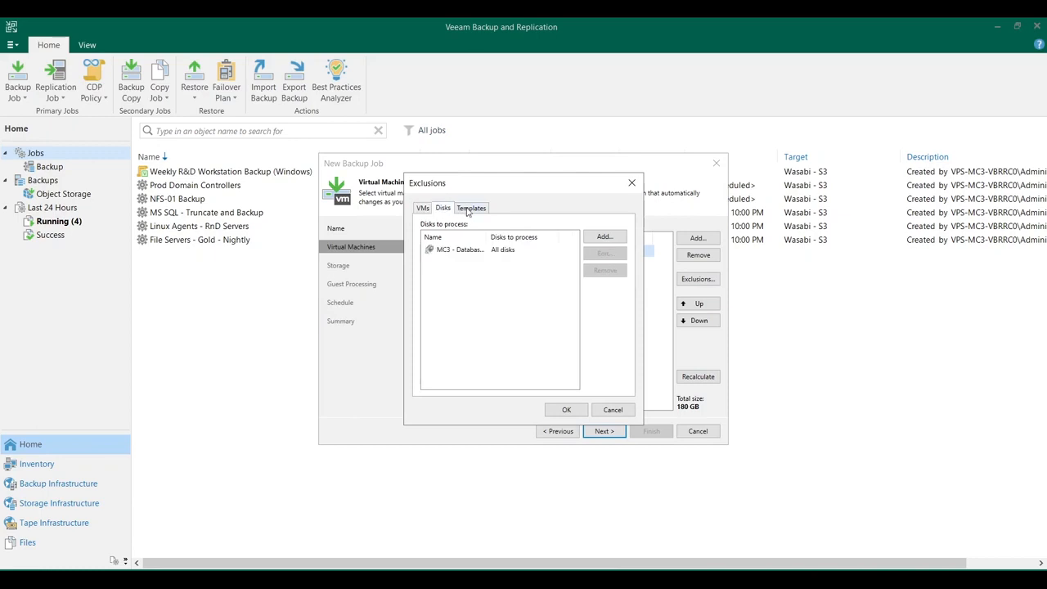
click(470, 209)
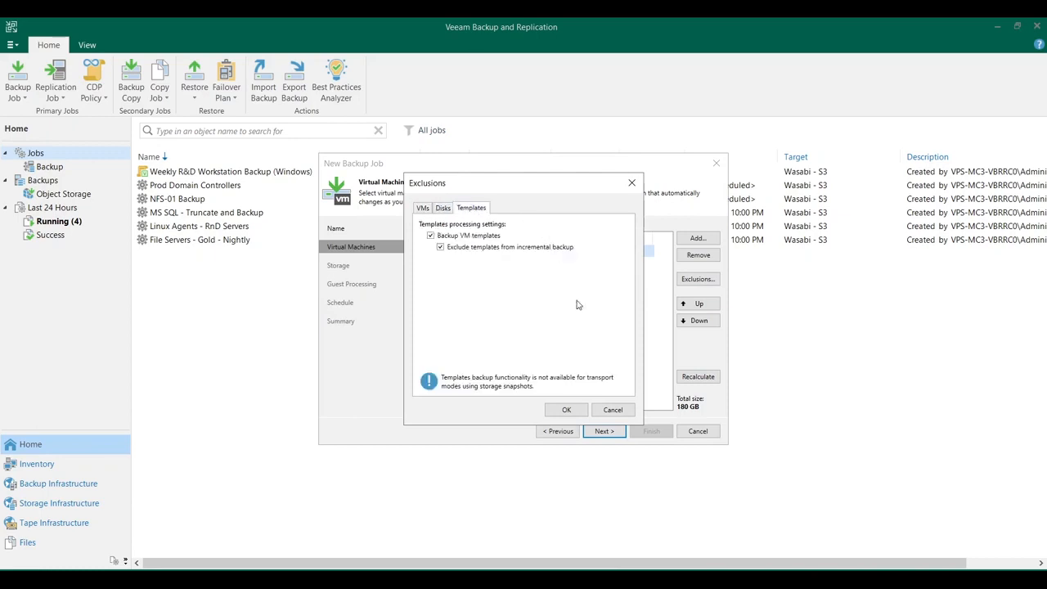
click(609, 412)
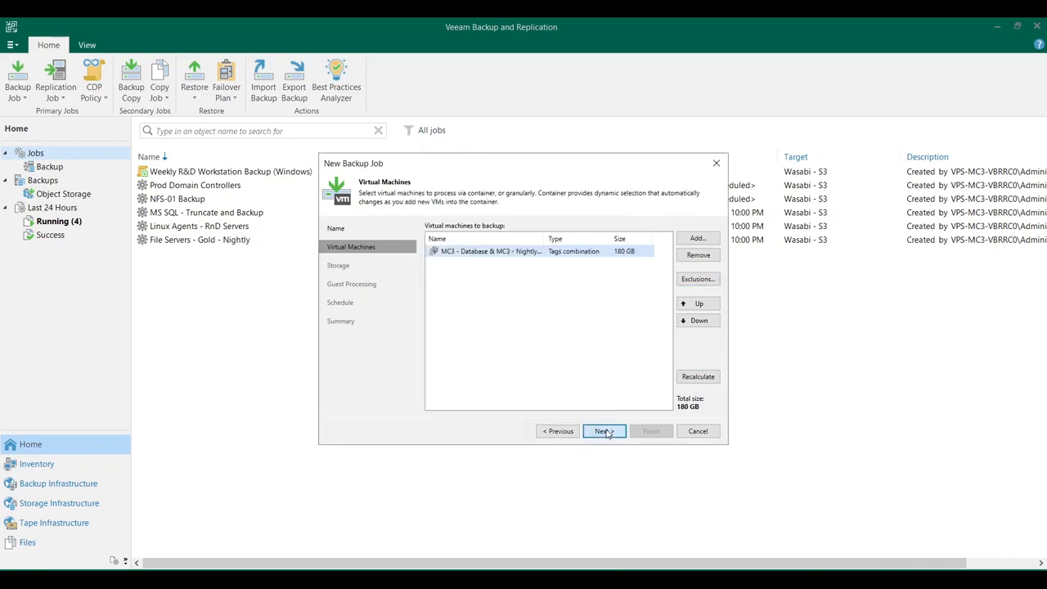
Proceed to the job's storage settings and keep Wasabi - S3 as the backup repository after viewing the available ones
click(604, 430)
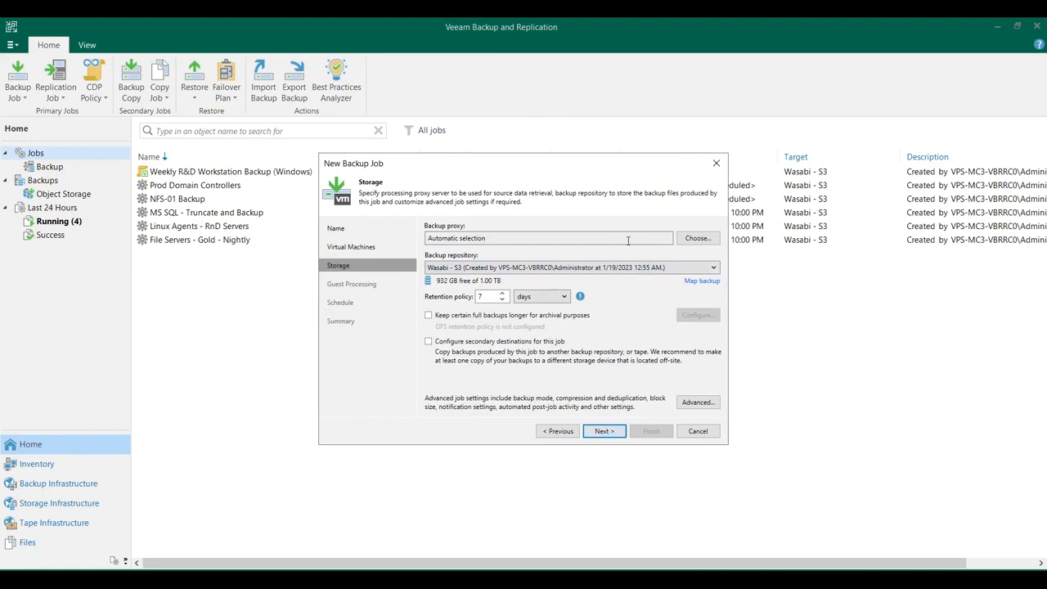
click(634, 268)
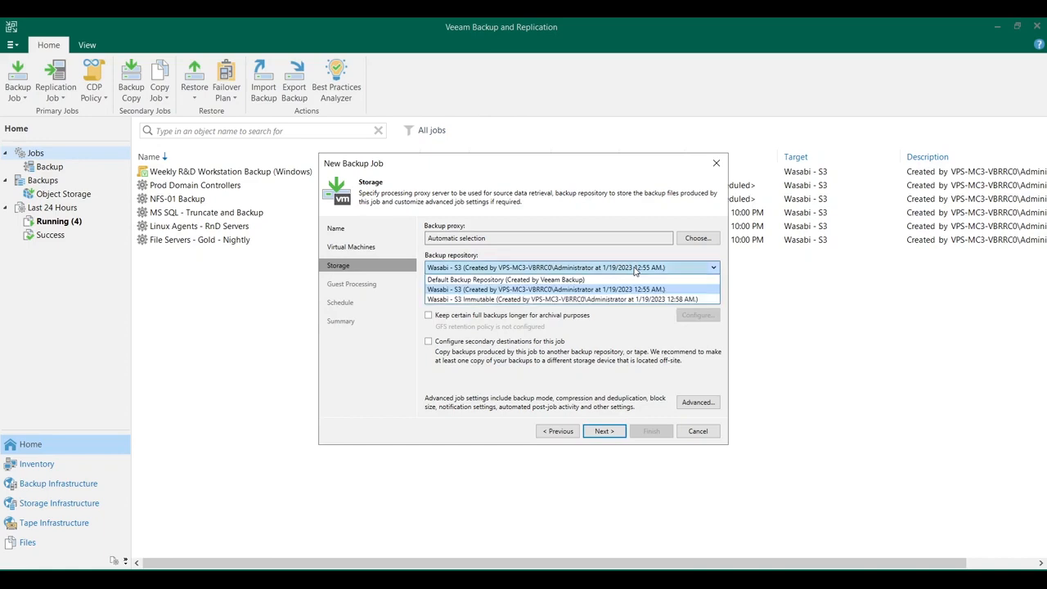
click(634, 269)
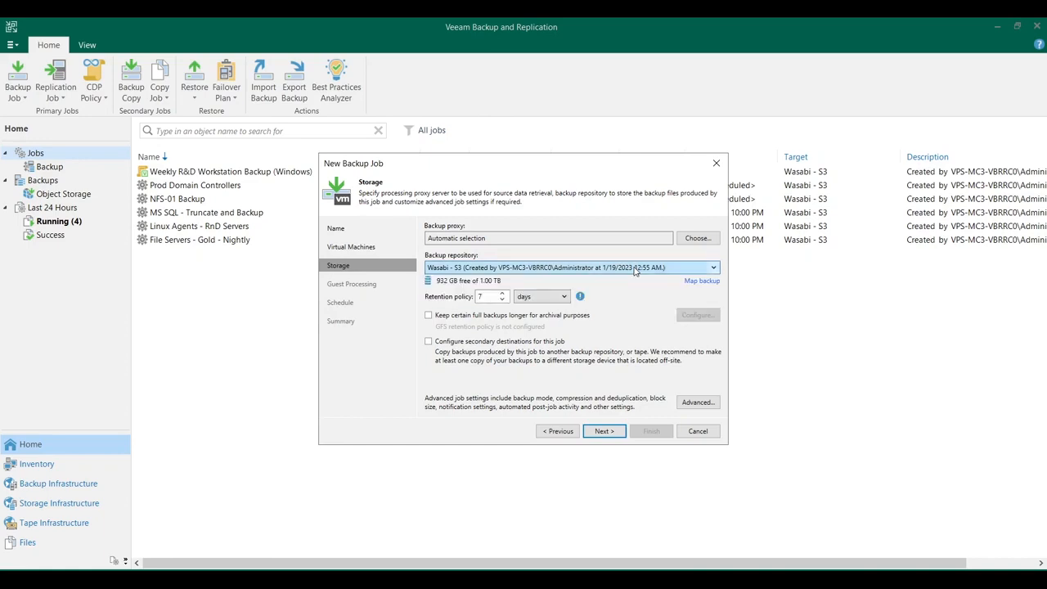
Review the GFS options for keeping weekly, monthly and yearly full backups longer, and leave archival retention disabled
click(582, 319)
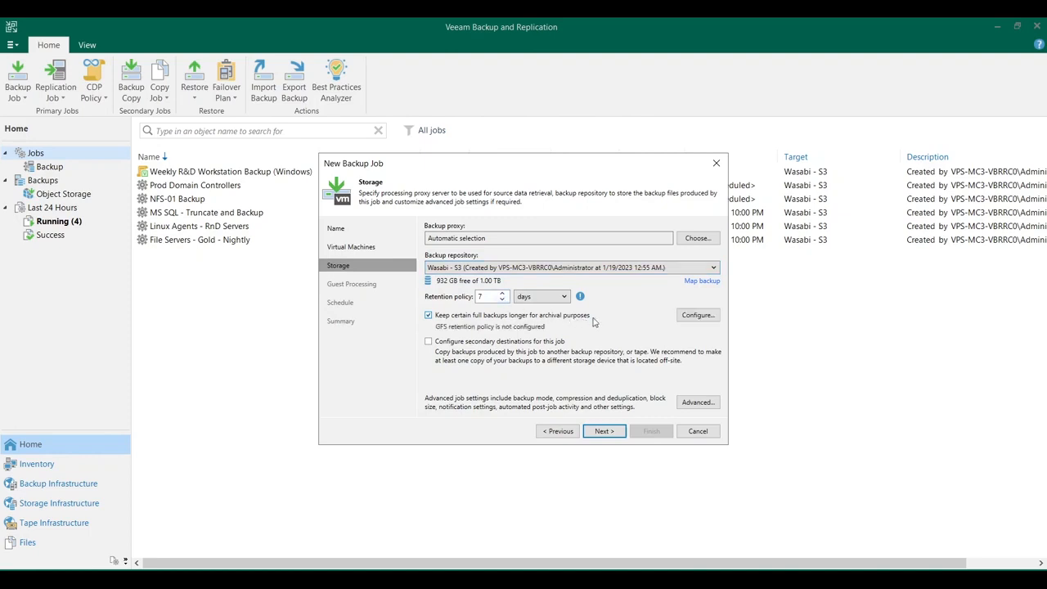
click(702, 319)
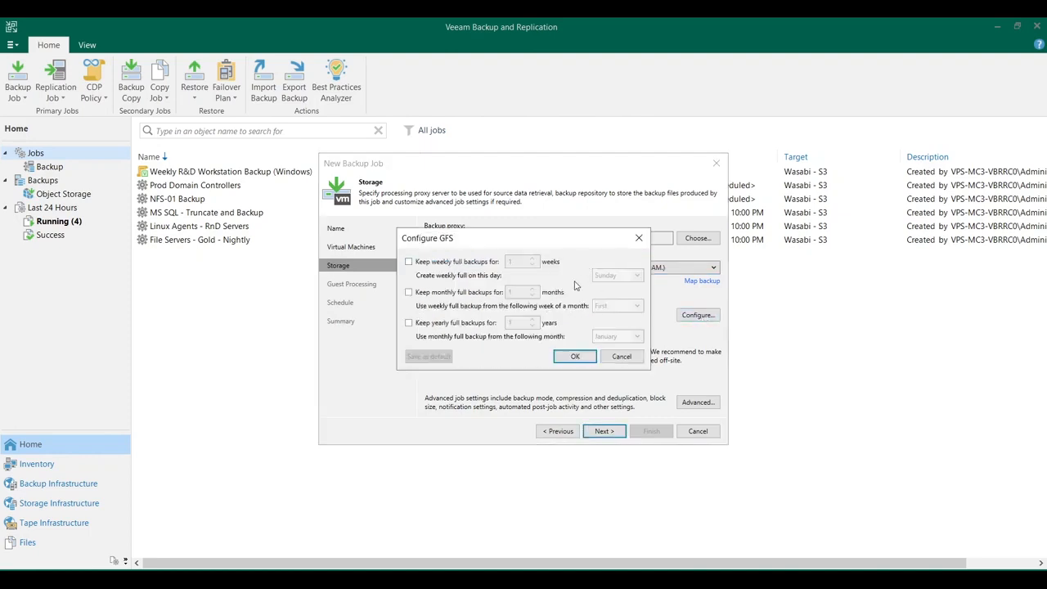
click(616, 356)
click(565, 316)
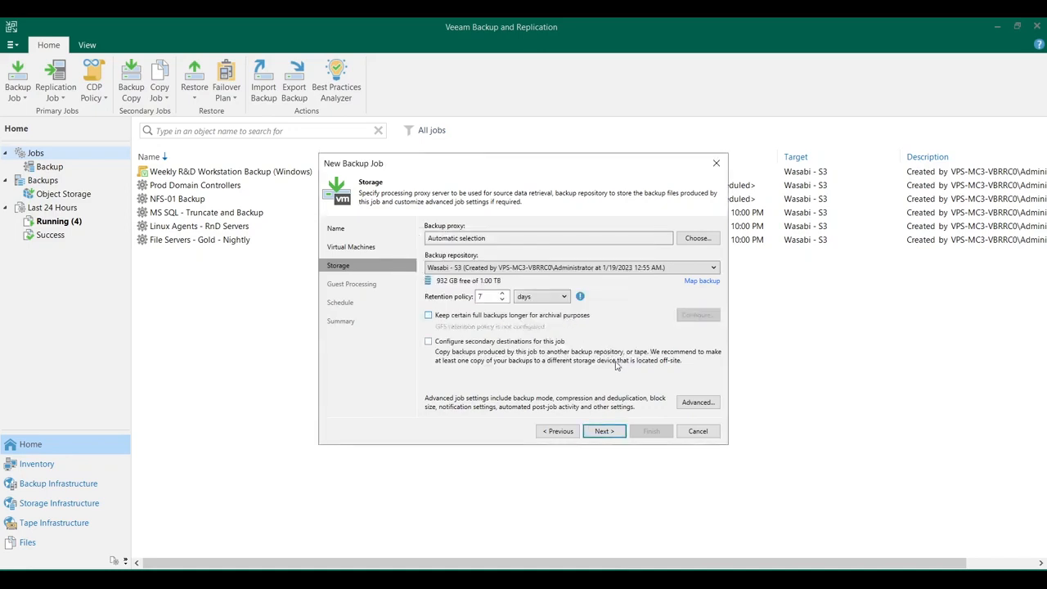
Enable application-aware processing for the job's guests and review the general and SQL processing settings of the tagged database object
click(605, 431)
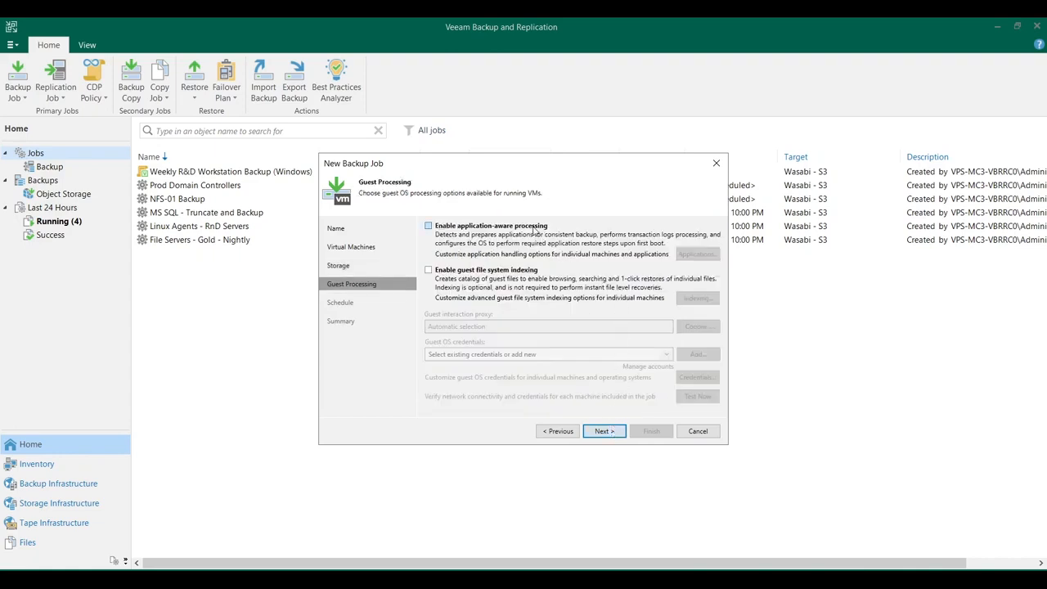
click(535, 229)
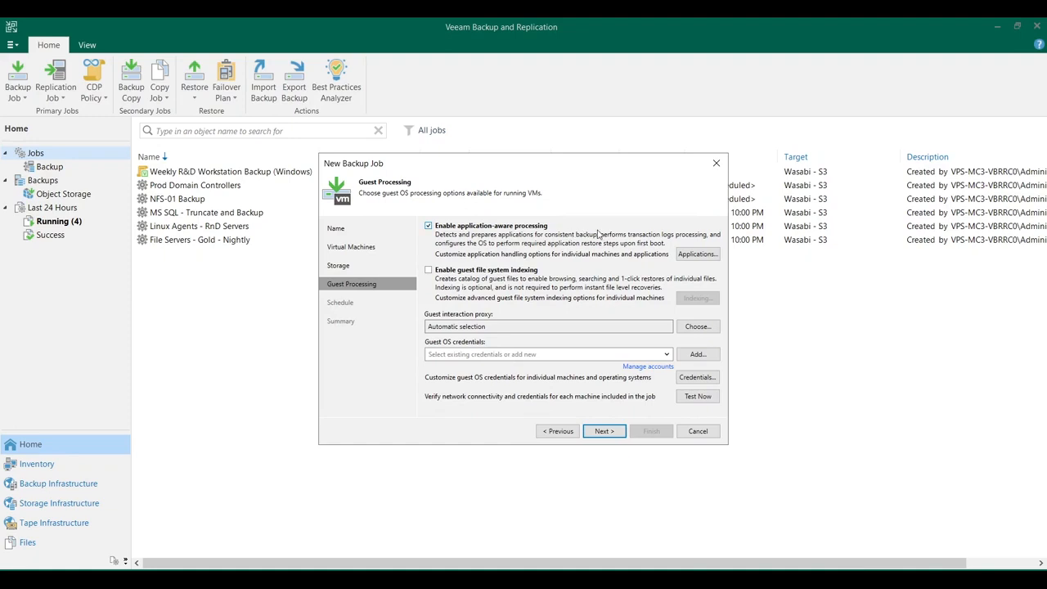
click(691, 255)
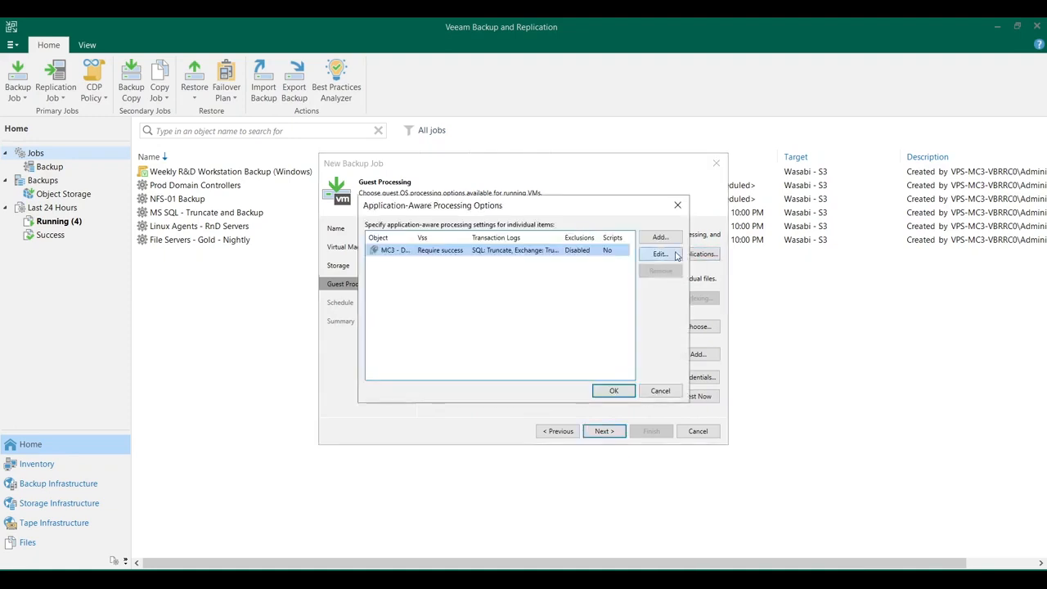
click(663, 253)
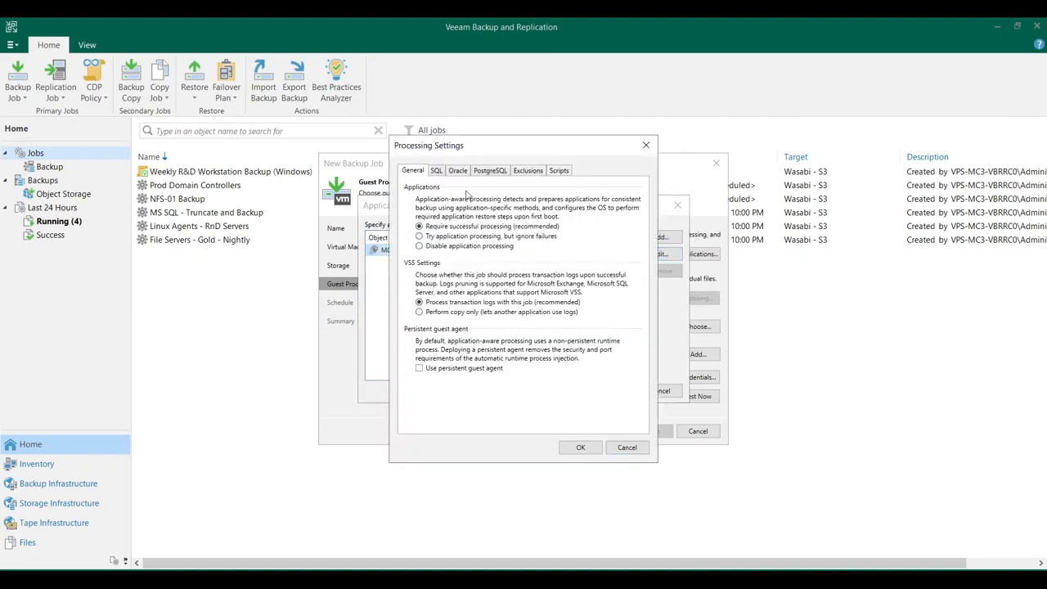
click(436, 170)
click(625, 447)
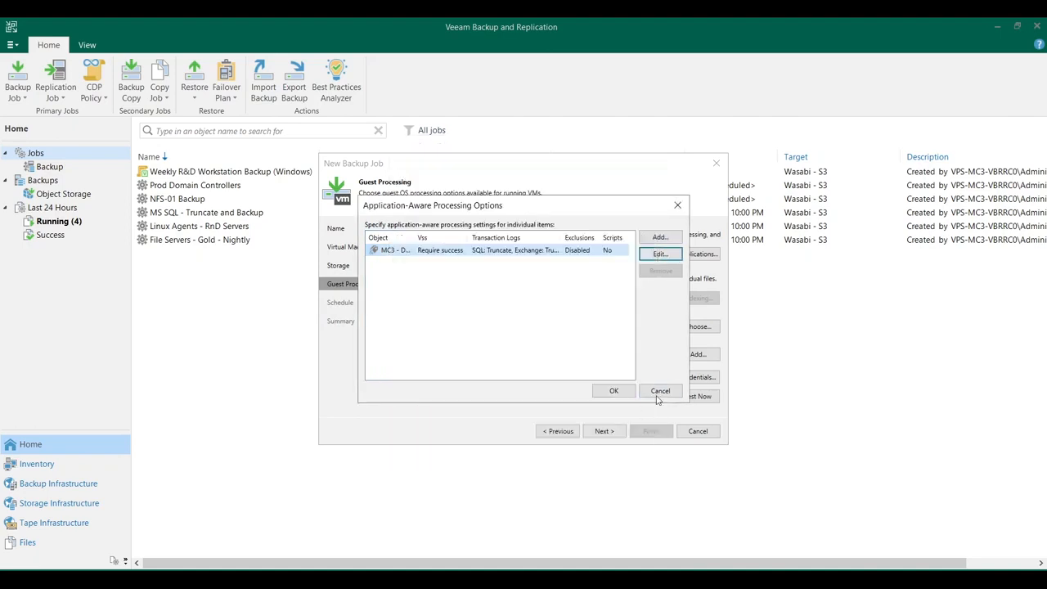
click(661, 392)
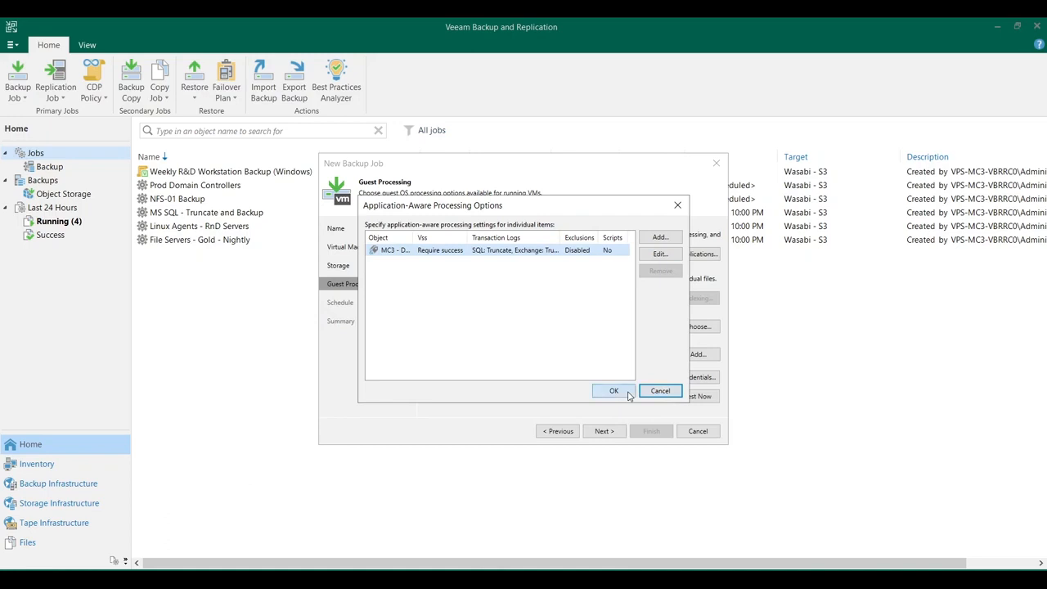
click(628, 394)
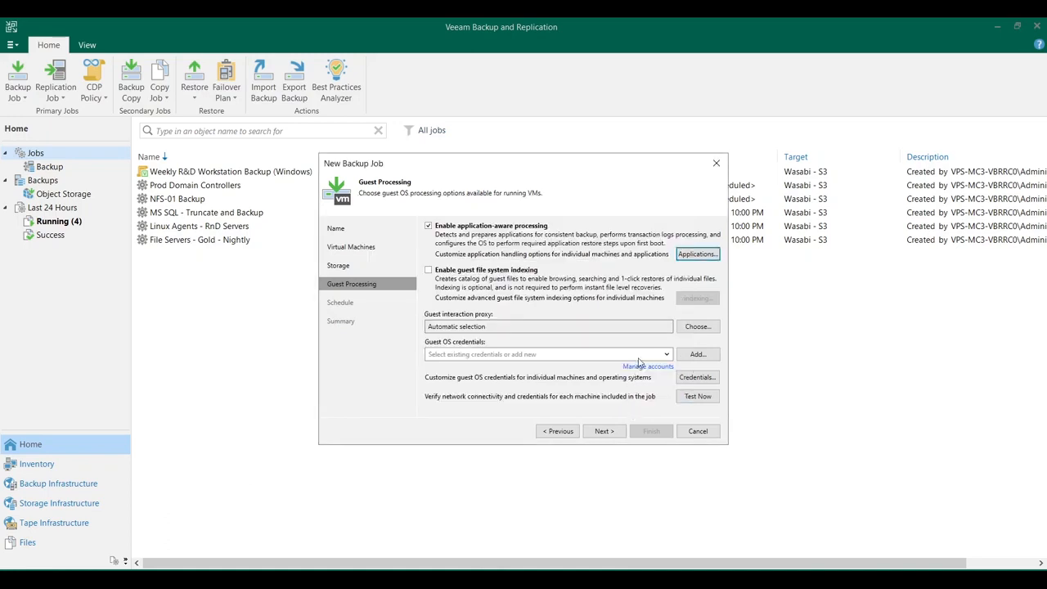
Choose the db-service account as the guest OS credentials and proceed to the job's schedule settings
click(639, 359)
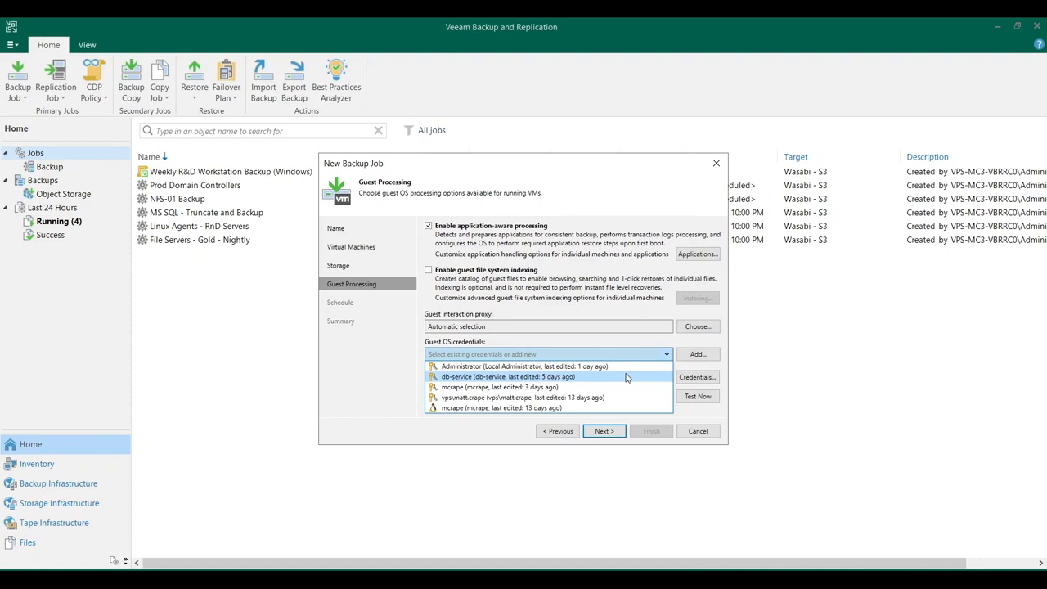
click(627, 377)
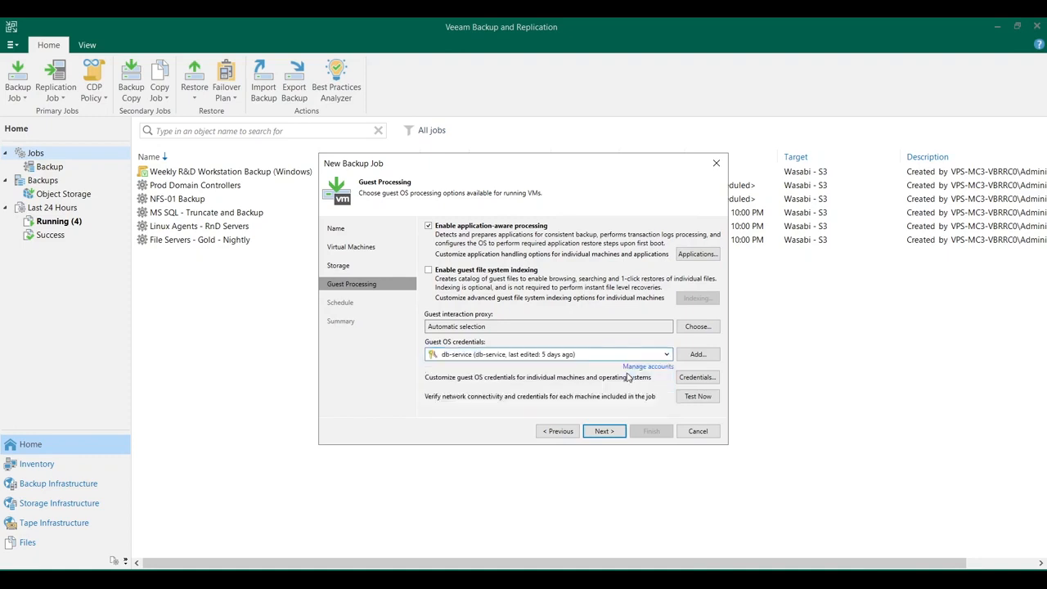
click(608, 432)
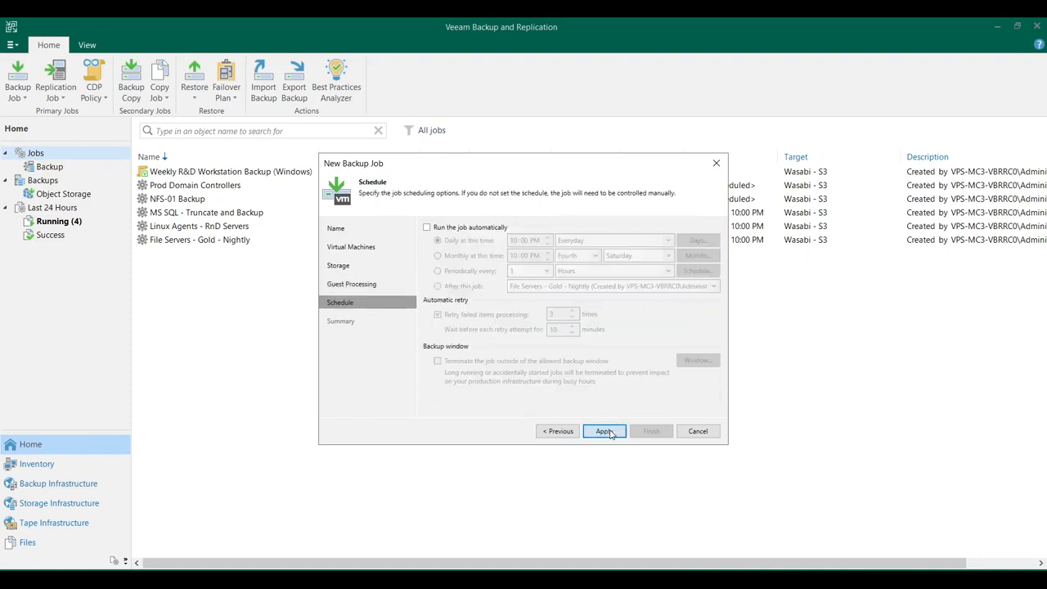
Schedule the backup job to run automatically every day at 10:00 PM
click(493, 228)
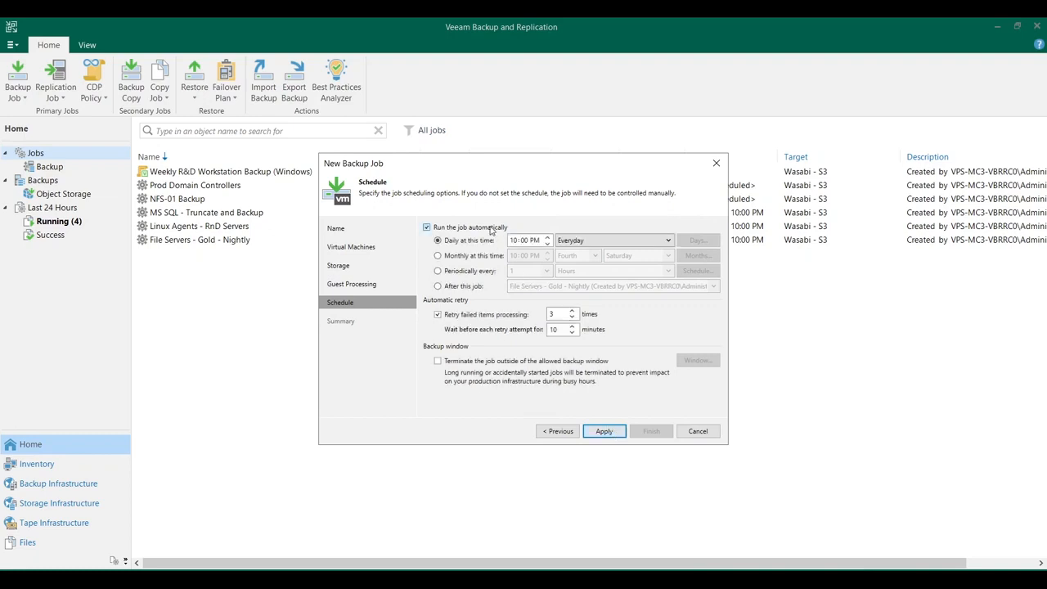
click(631, 243)
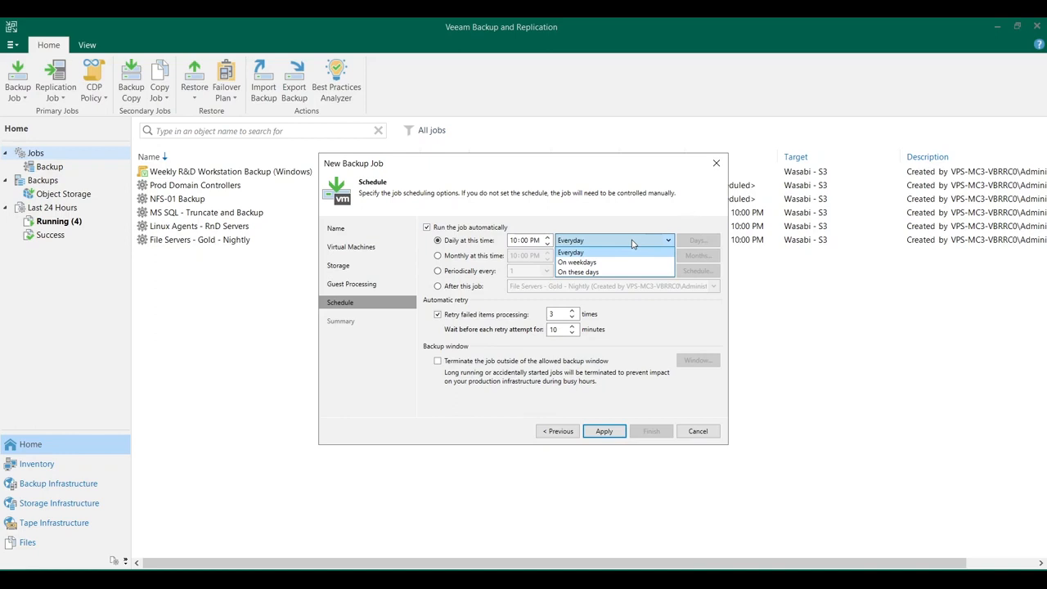
click(631, 242)
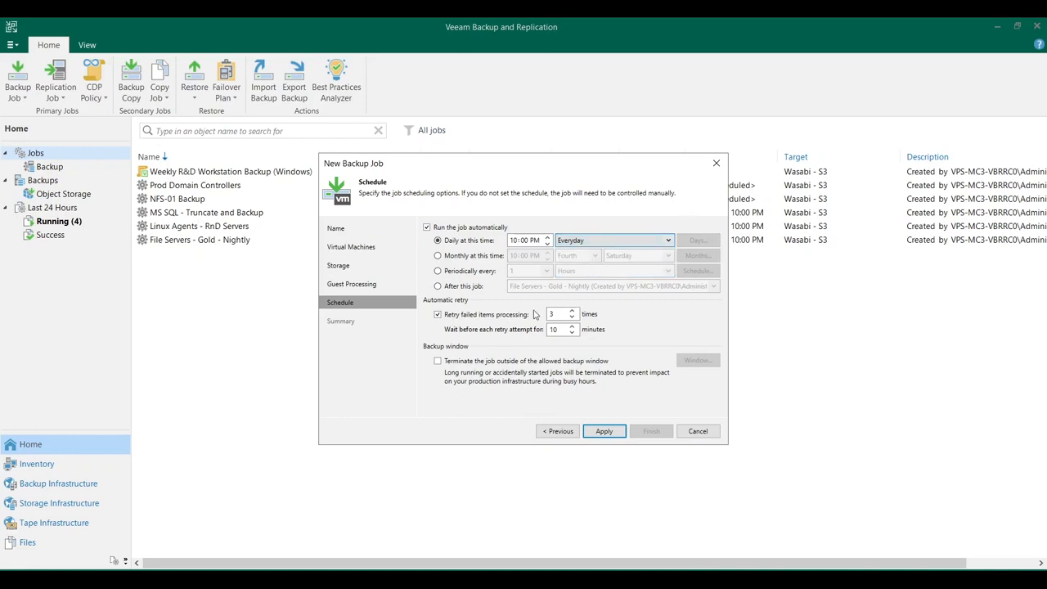
Terminate the job outside the allowed backup window and mark a block of hours in the window's time grid
click(533, 360)
click(697, 360)
drag(486, 290, 554, 347)
click(619, 379)
Apply the schedule, finish the job with an immediate run, and start it despite the backup window restriction
click(603, 431)
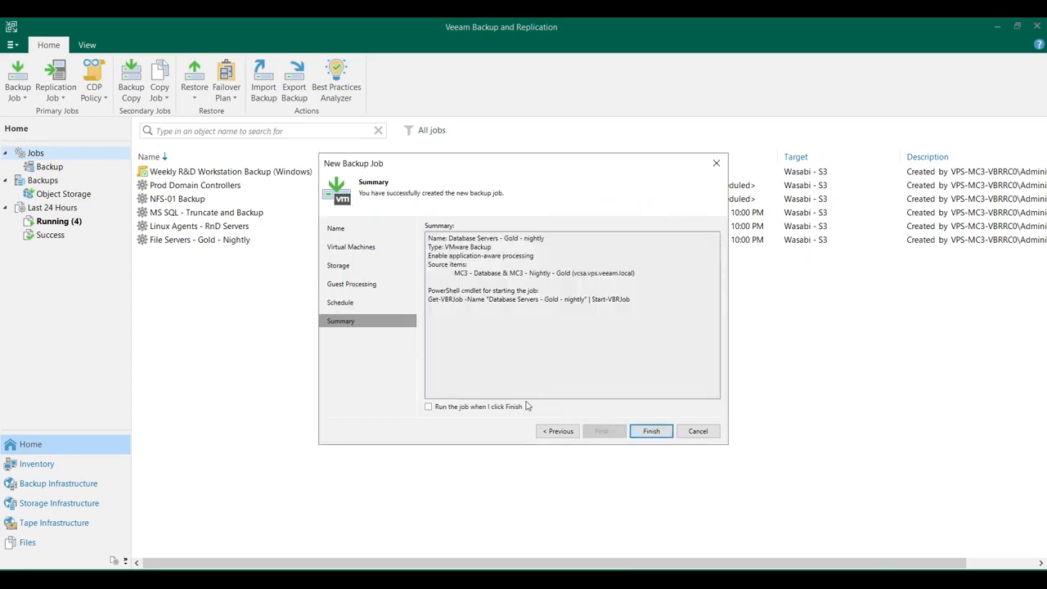
click(651, 432)
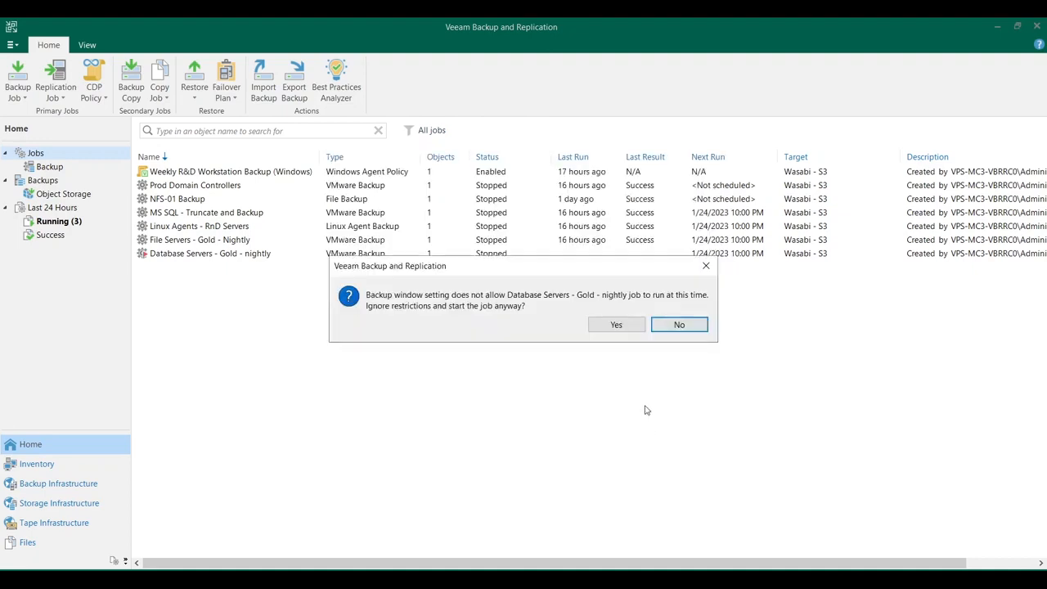
click(617, 324)
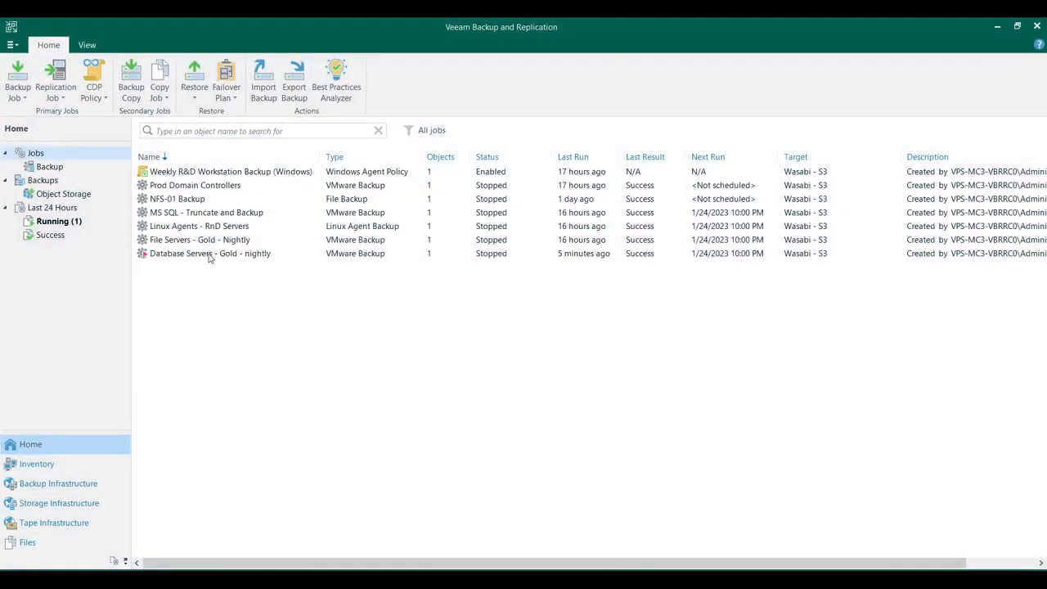
Start an entire VM restore from backup using Instant Recovery to VMware vSphere
click(195, 98)
click(196, 109)
click(397, 133)
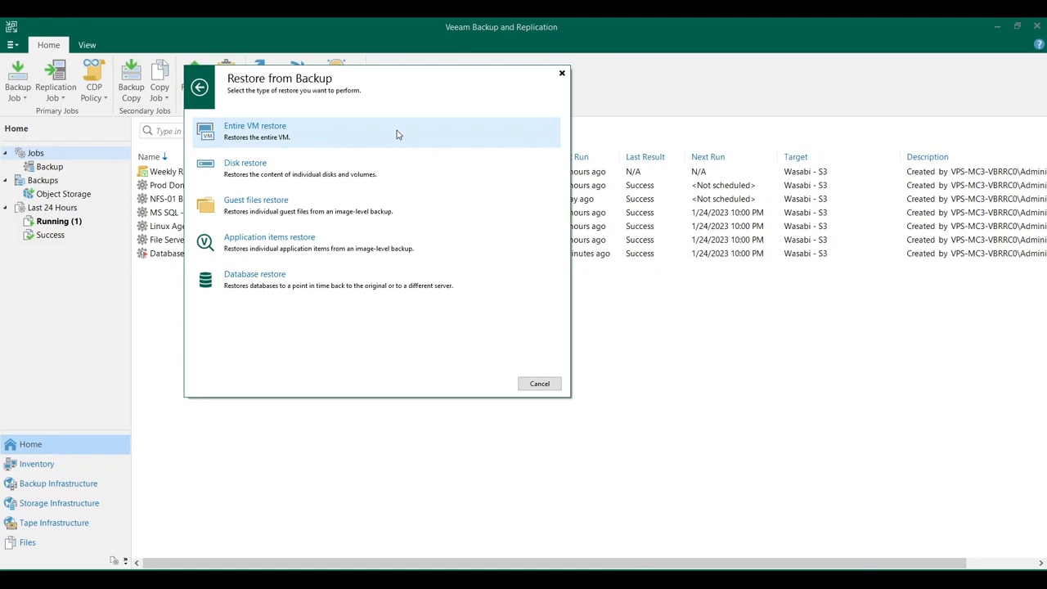
click(397, 134)
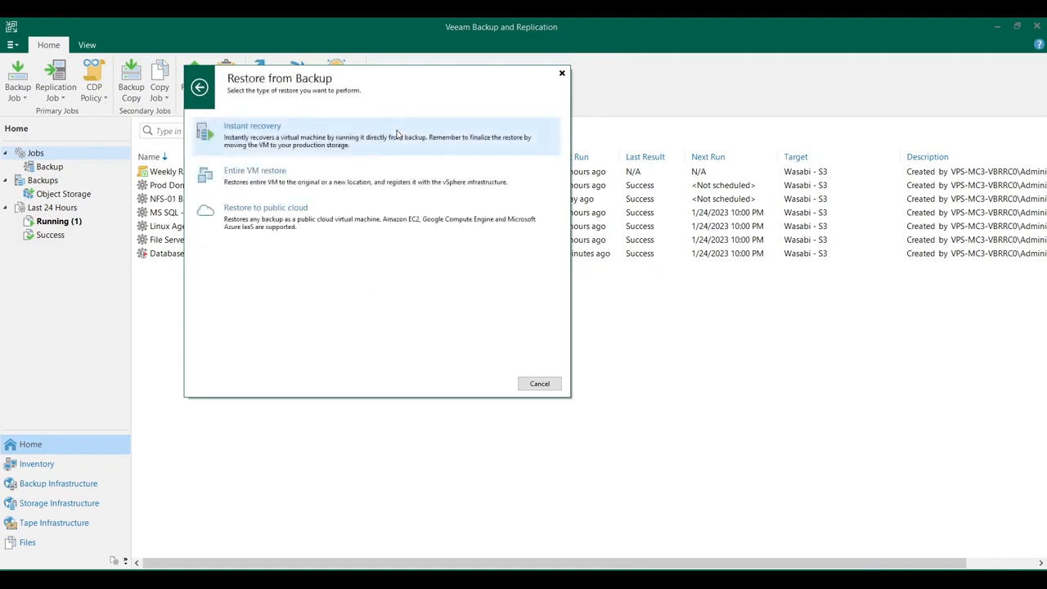
click(397, 133)
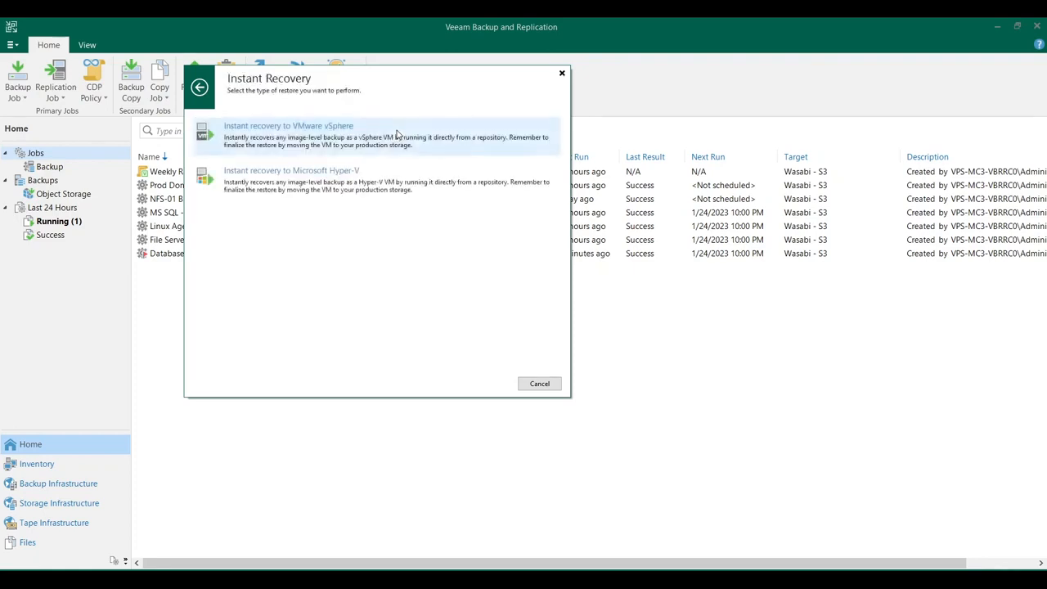
click(397, 133)
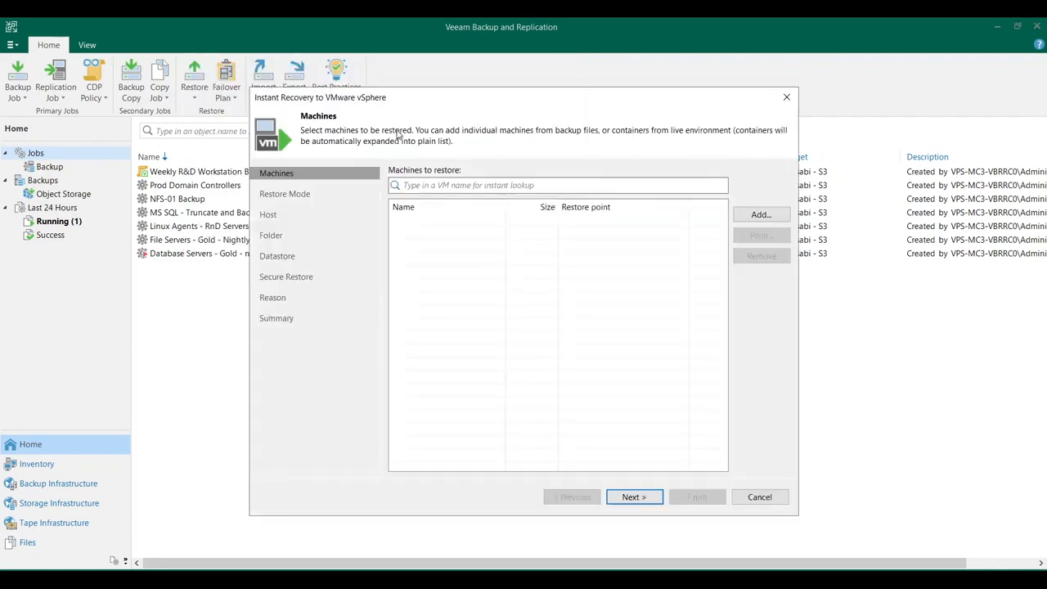
Search the infrastructure for mssql, add vps-mc3-mssql as the machine to restore, and proceed to the restore mode
click(753, 219)
click(749, 230)
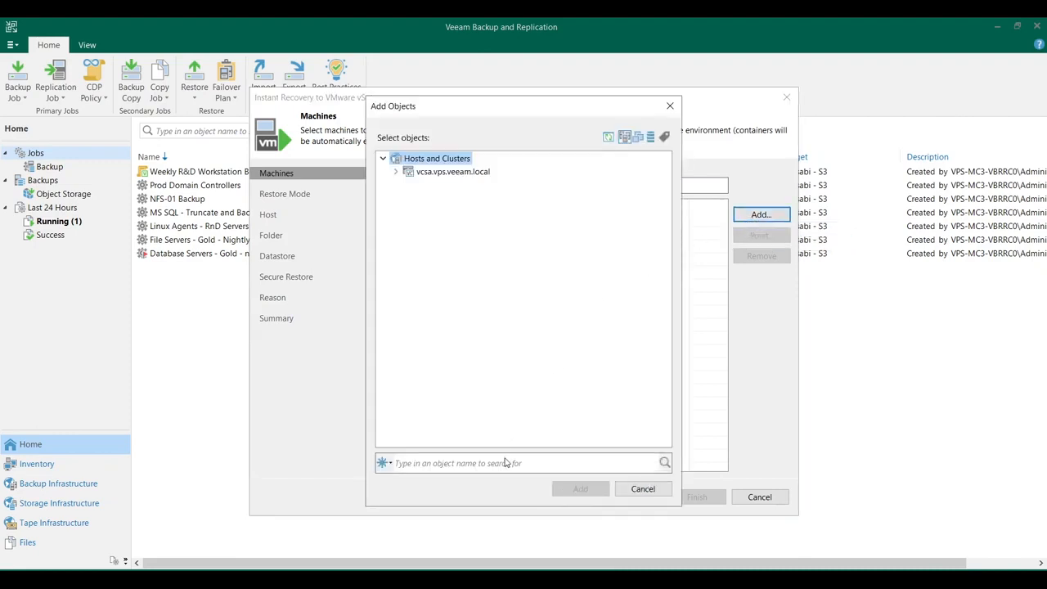
click(505, 461)
text(mssql)
key(Return)
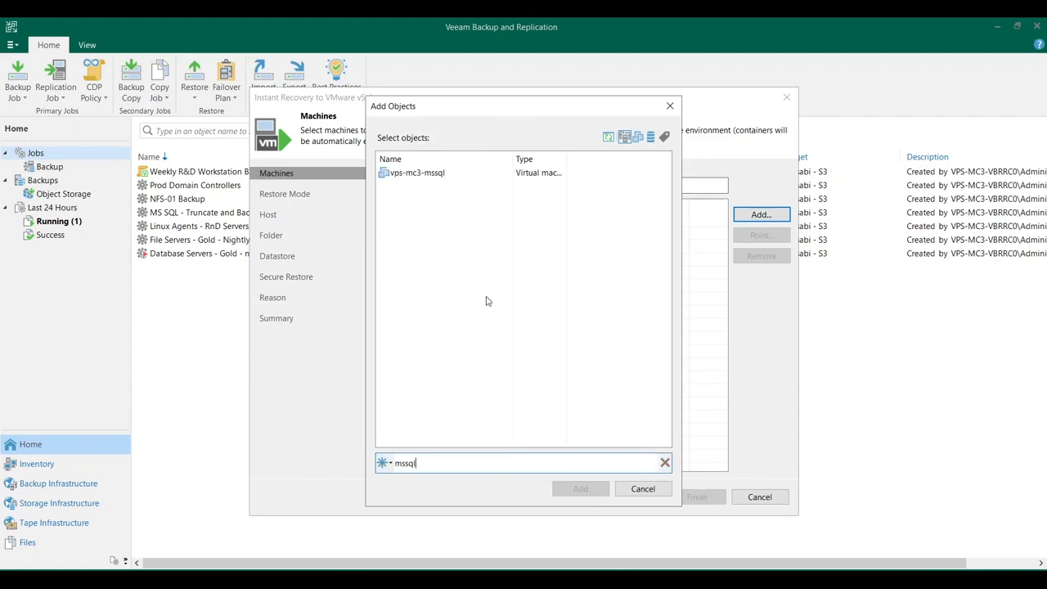
click(579, 488)
click(633, 497)
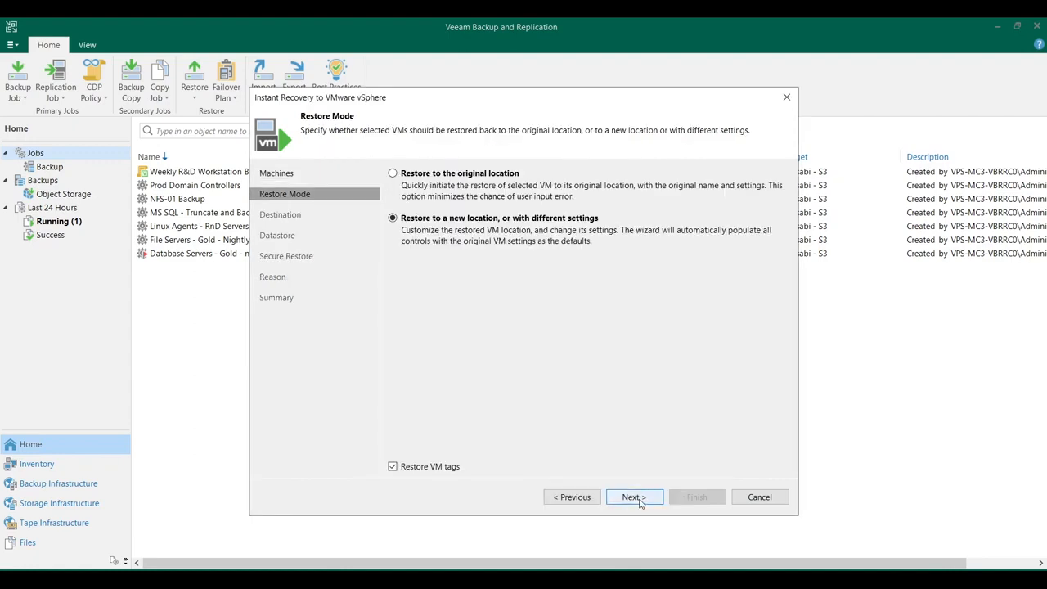
Keep restoring to a new location and name the restored VM vps-mc3-mssql_restore
click(640, 502)
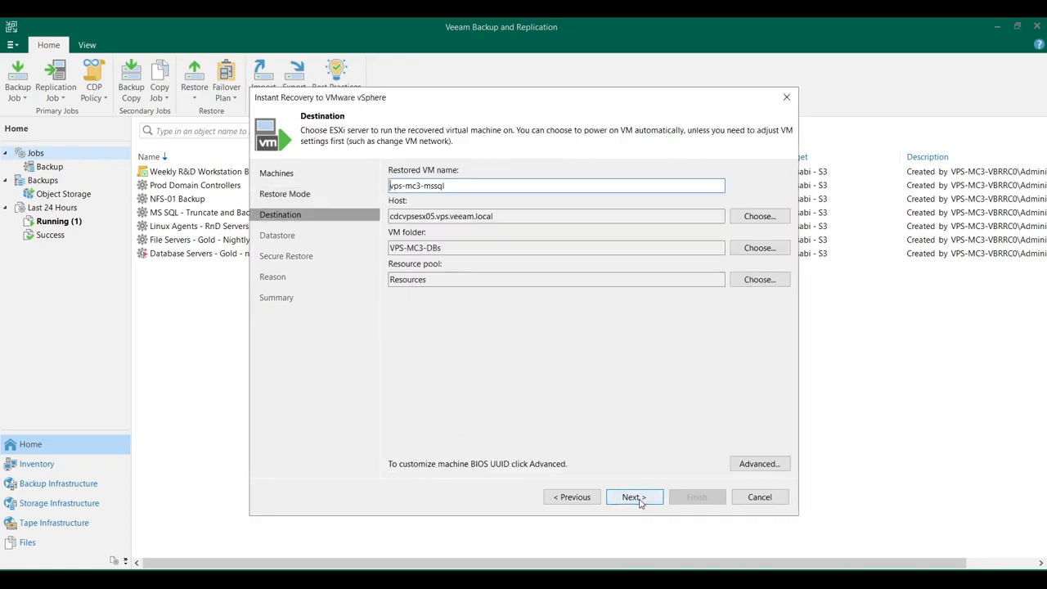
click(634, 497)
click(651, 331)
click(534, 185)
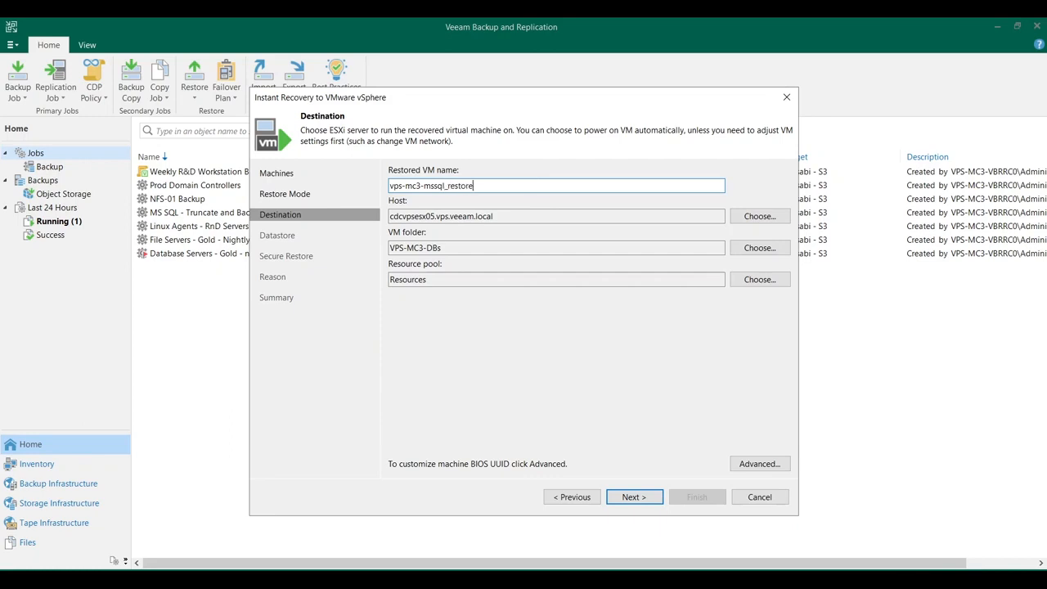
click(630, 499)
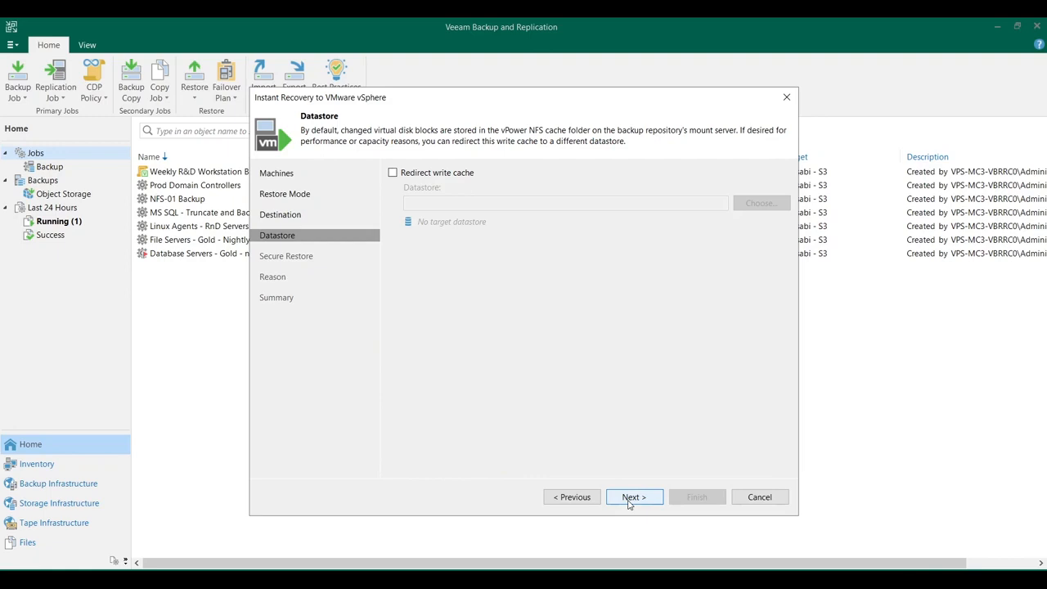
Leave the write cache without redirection and enable malware scanning before recovery, proceeding with disabled network adapters if malware is found
click(629, 504)
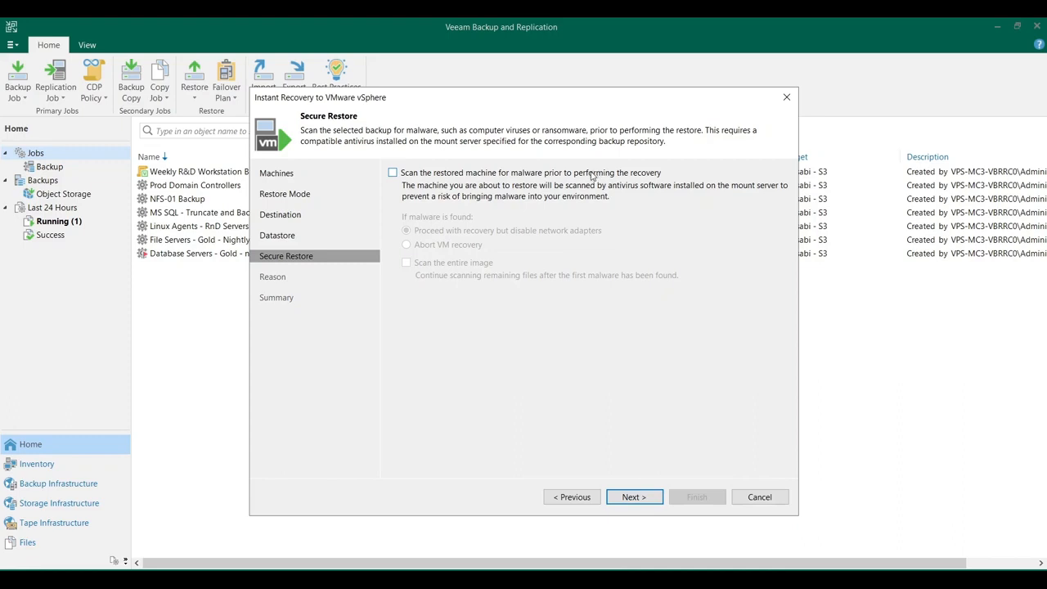
click(592, 174)
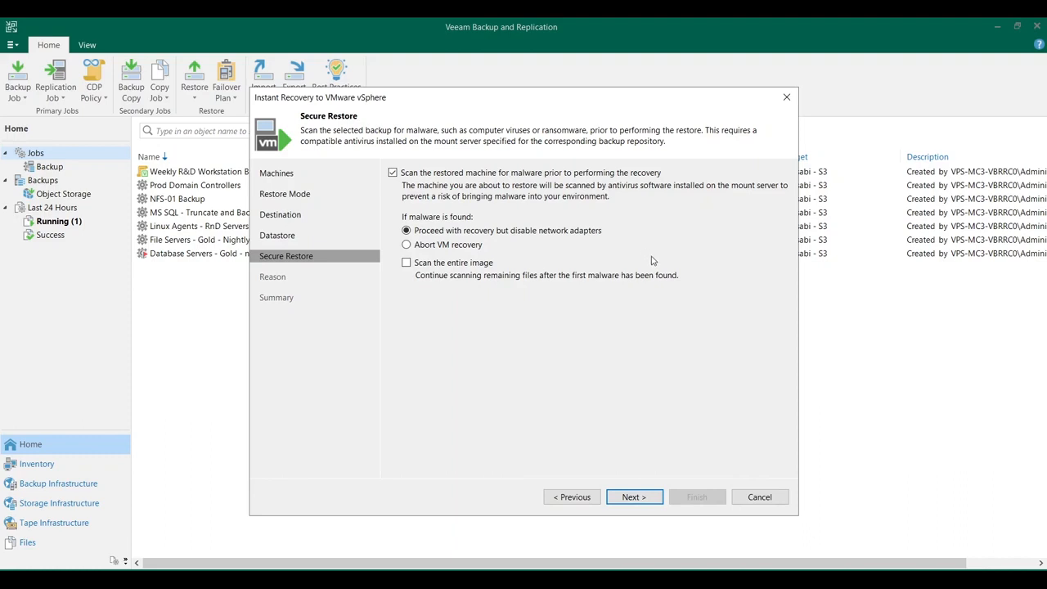
click(643, 497)
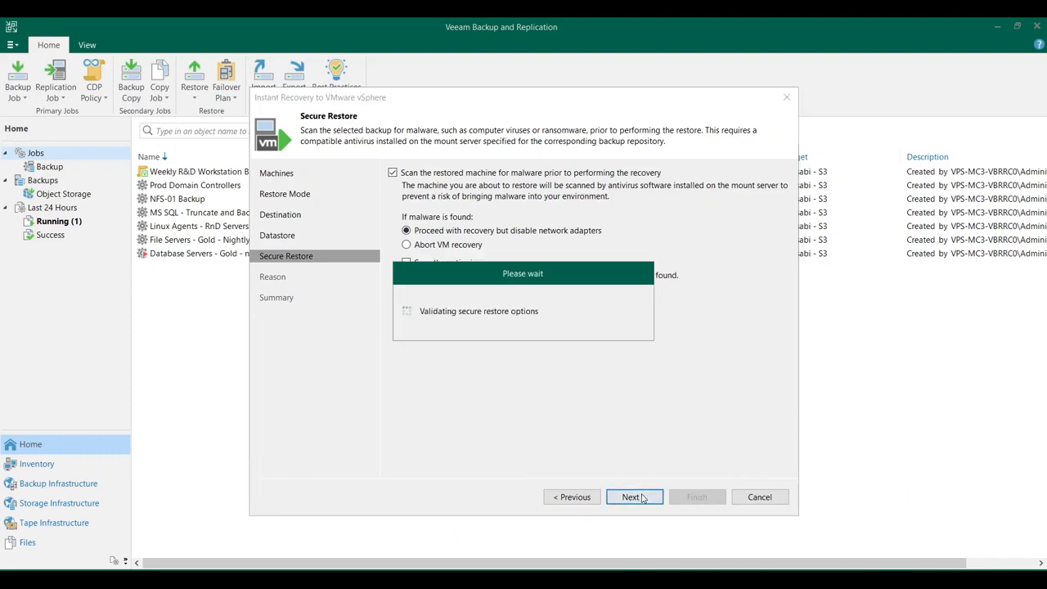